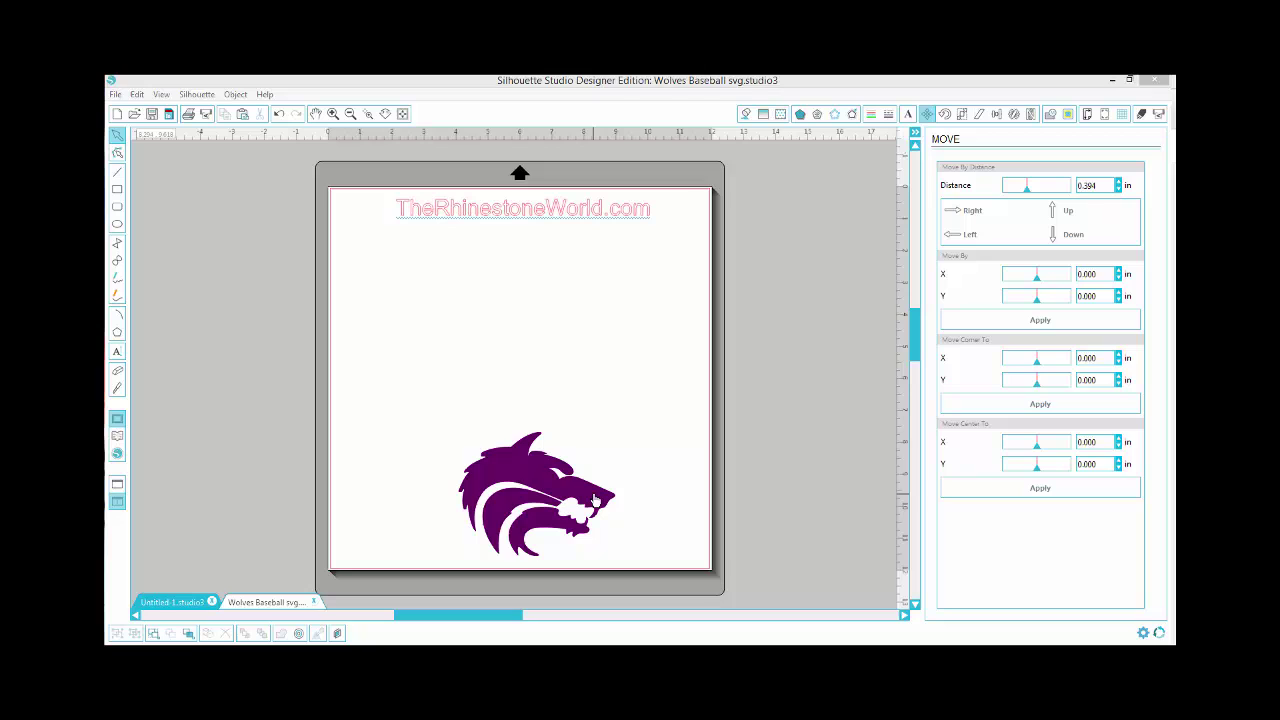
Step: Reposition the purple wolf head several times, finally leaving it in the lower centre of the mat
left_click_drag(573, 490, 573, 478)
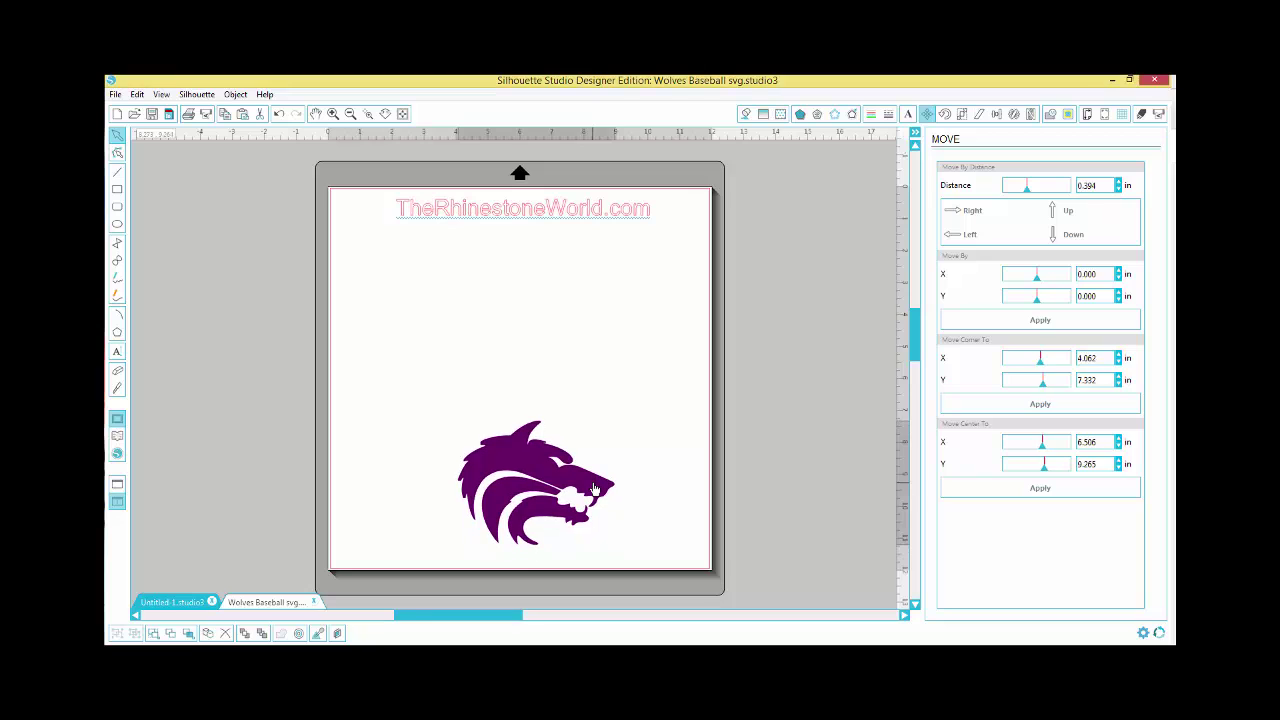
left_click(585, 390)
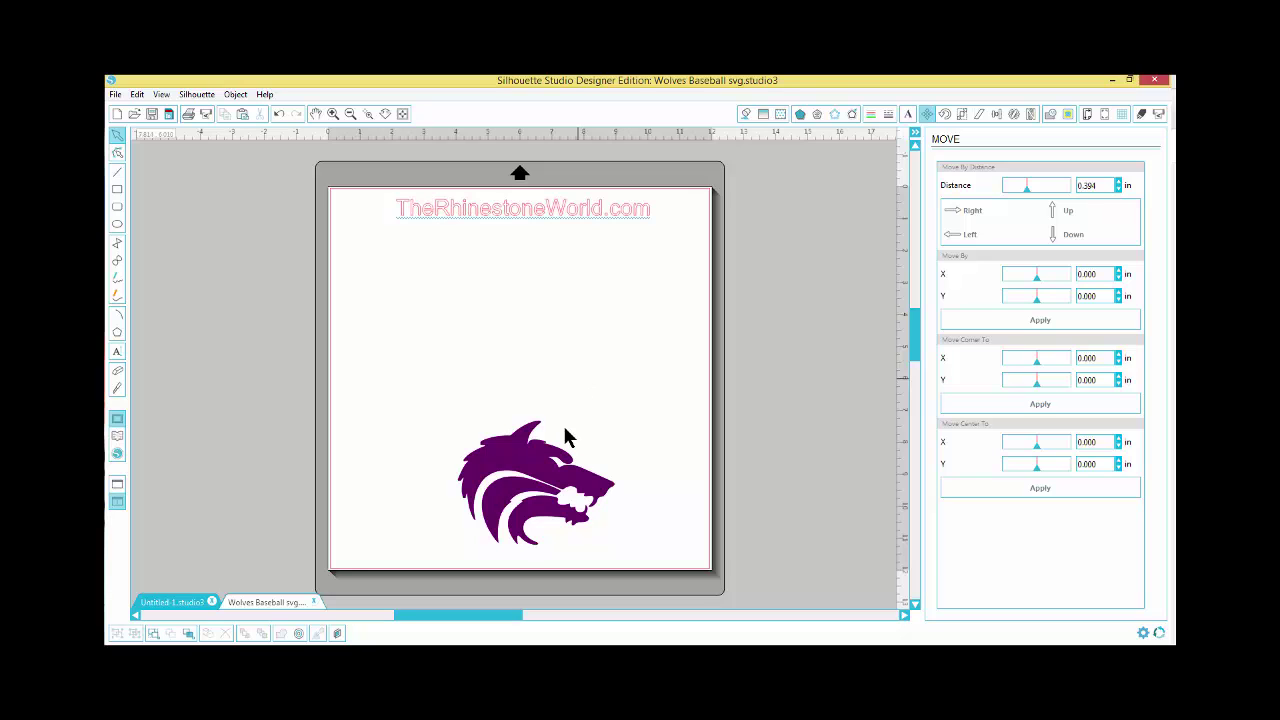
left_click_drag(555, 483, 545, 393)
key("Escape")
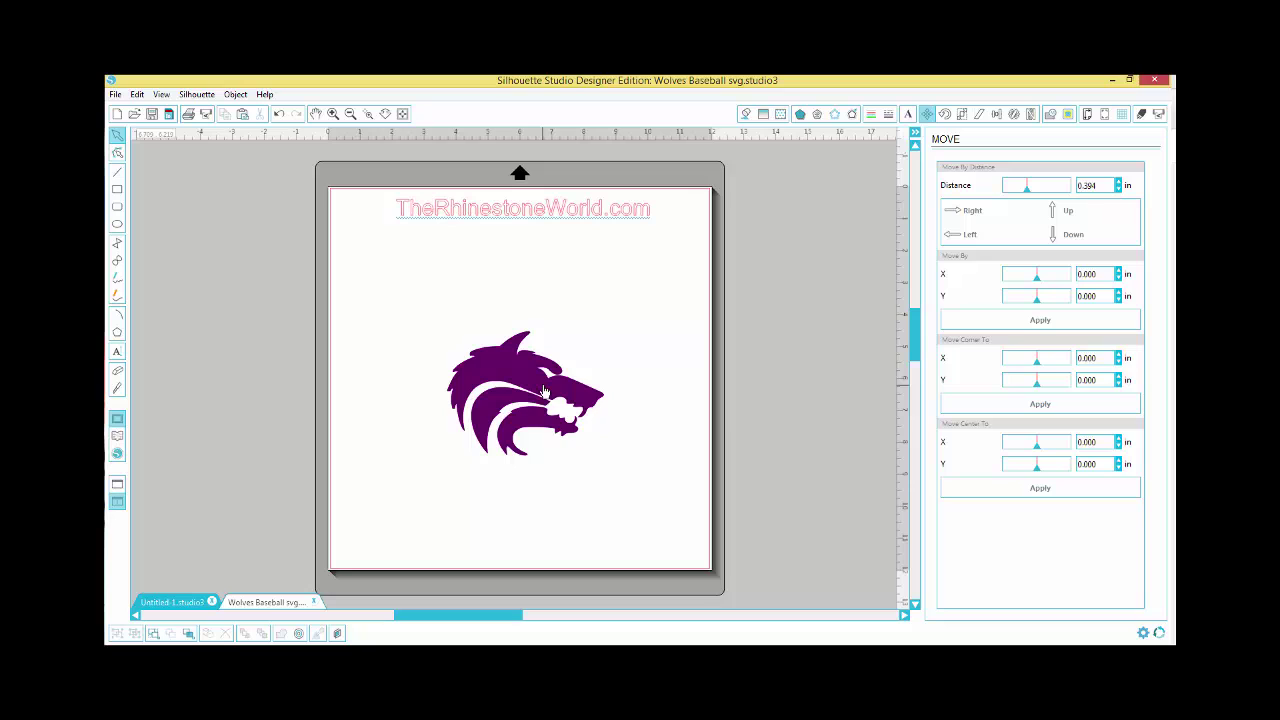
left_click_drag(541, 386, 530, 447)
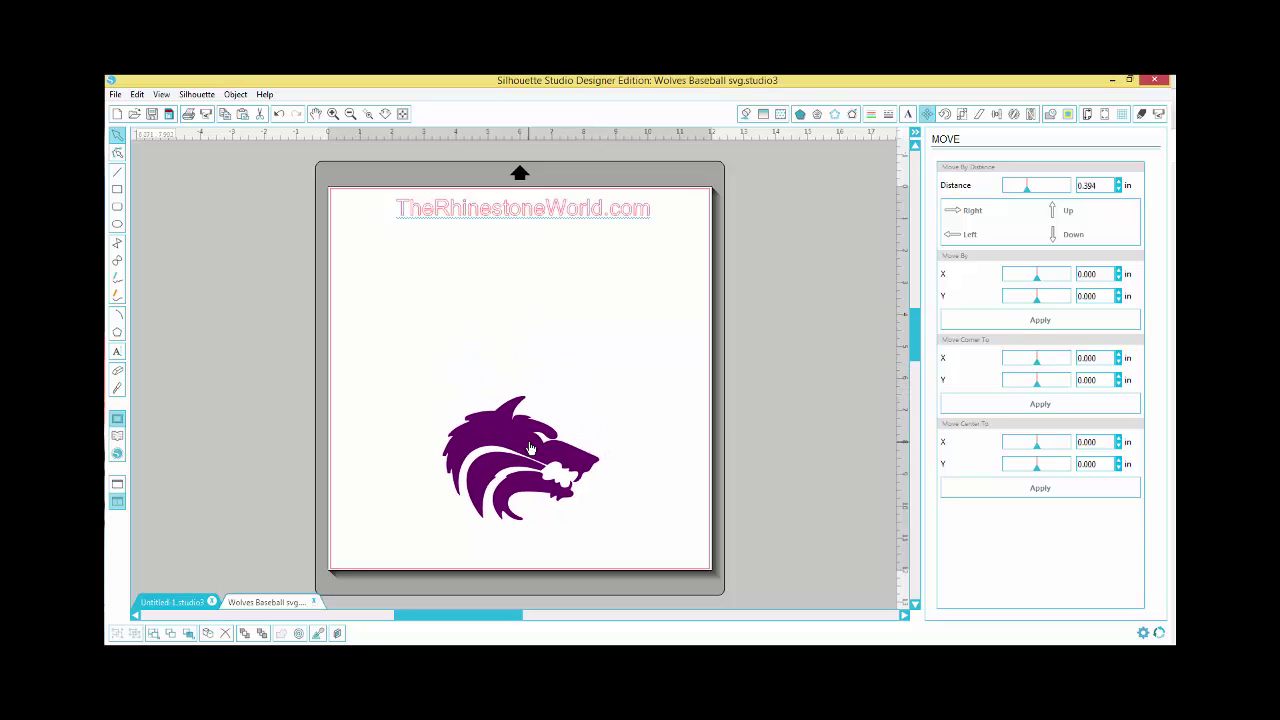
key("Escape")
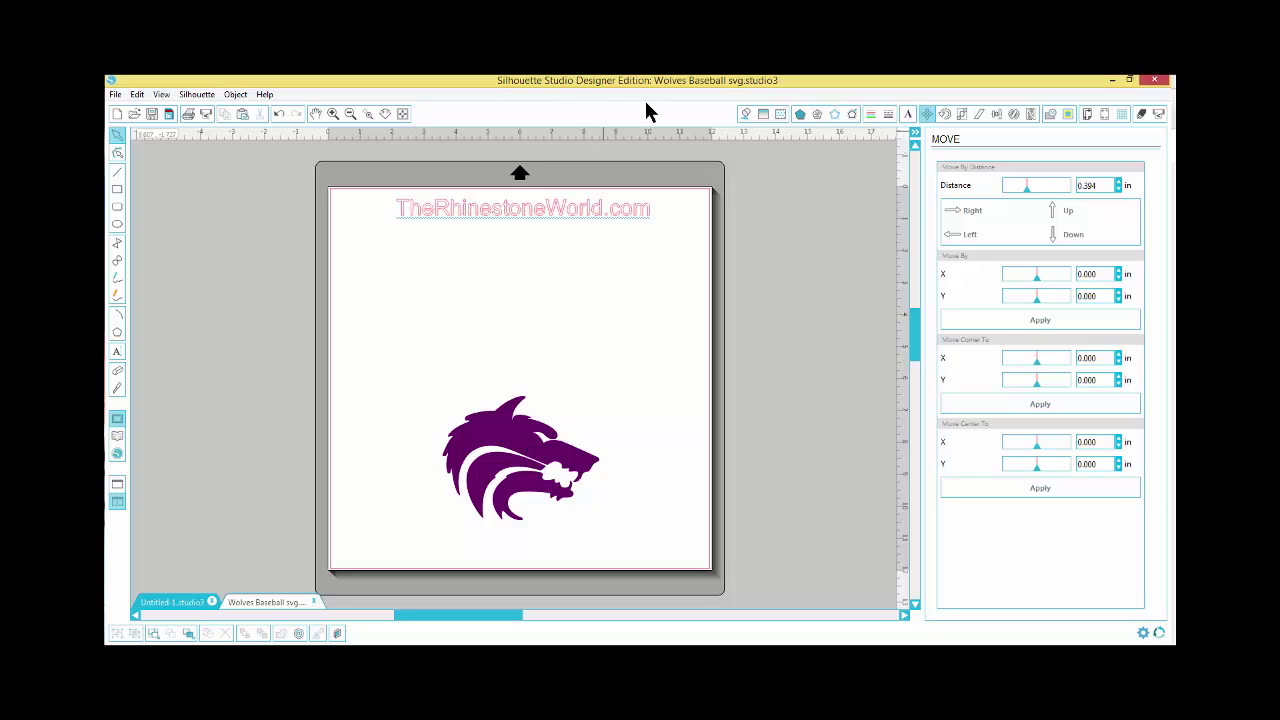
left_click_drag(556, 454, 566, 467)
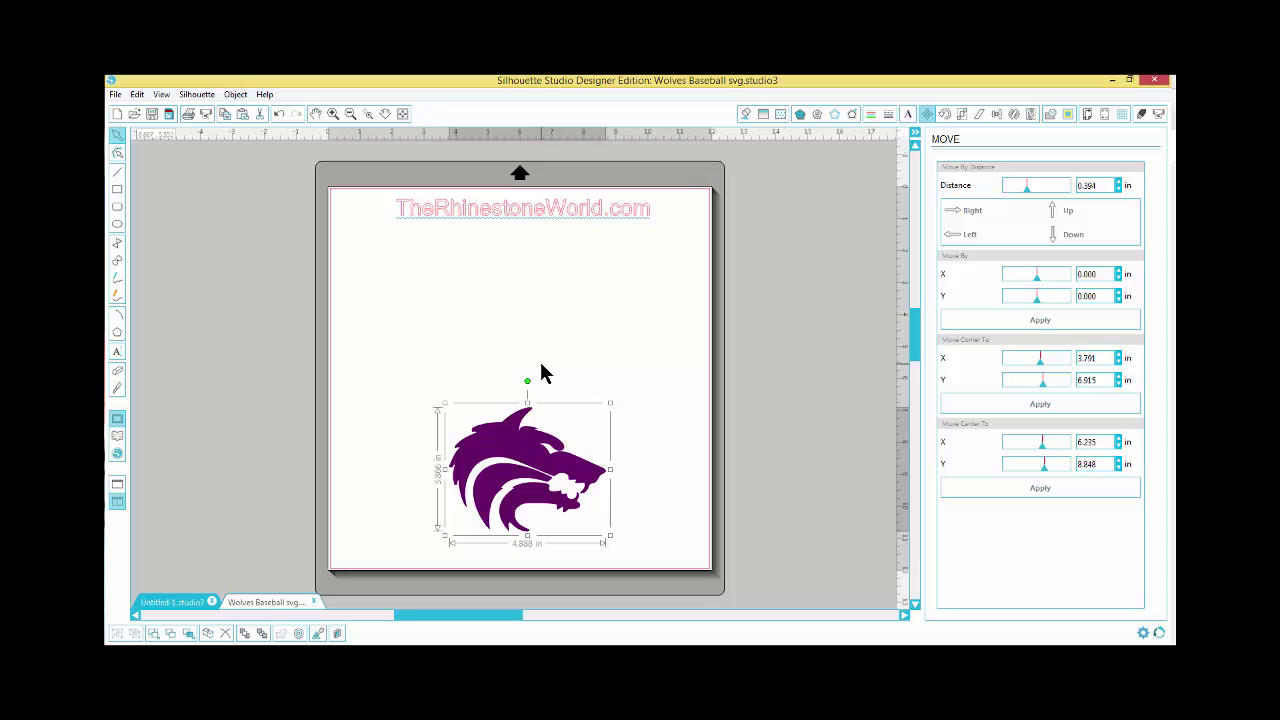
left_click(541, 373)
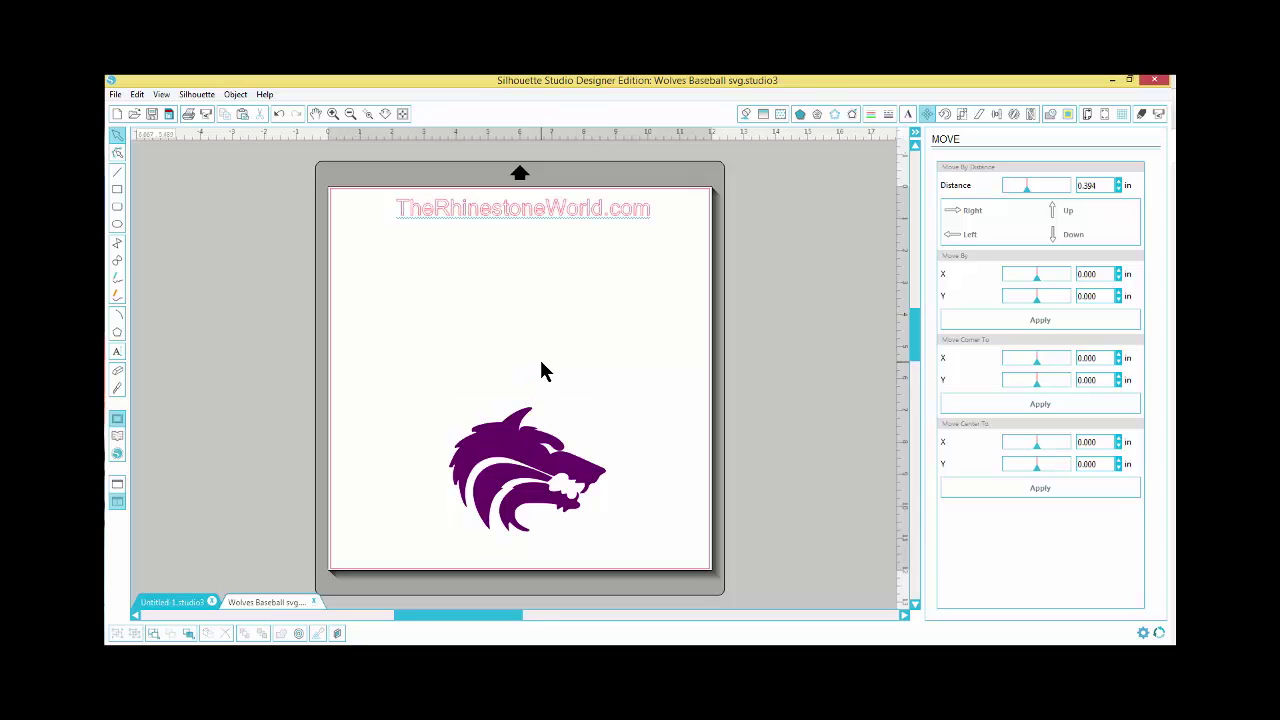
left_click_drag(540, 469, 537, 462)
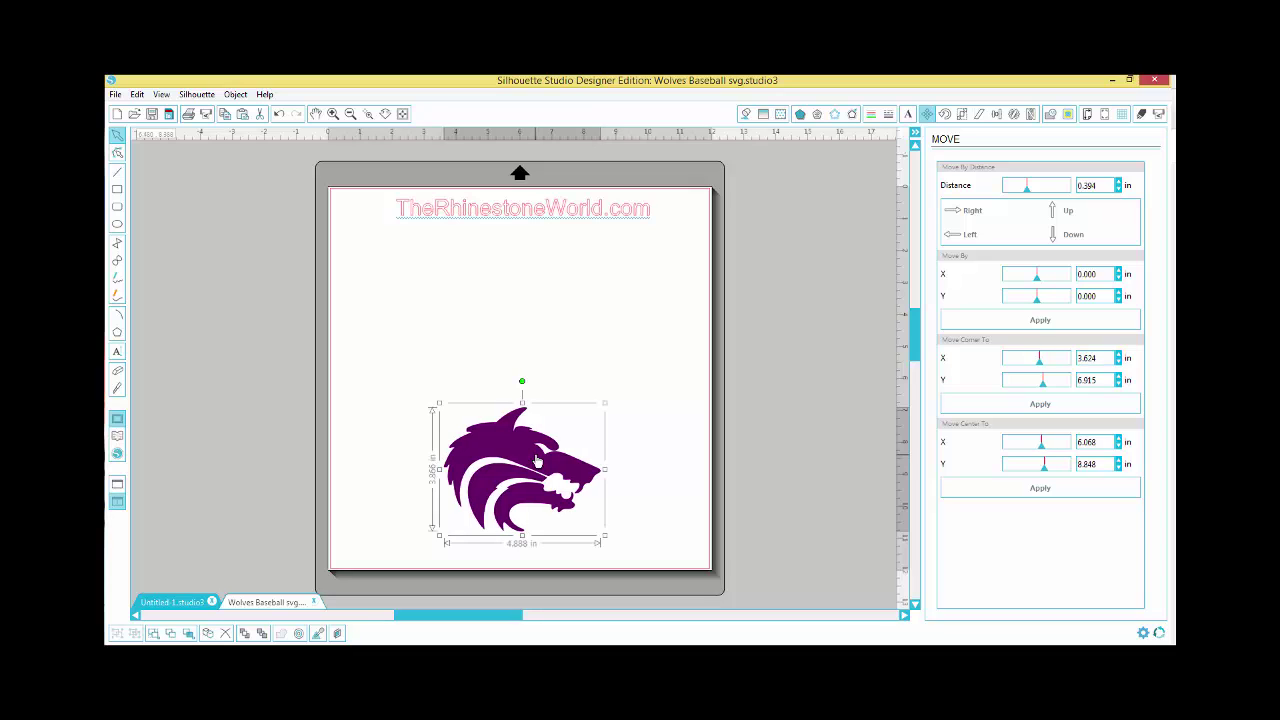
left_click(588, 370)
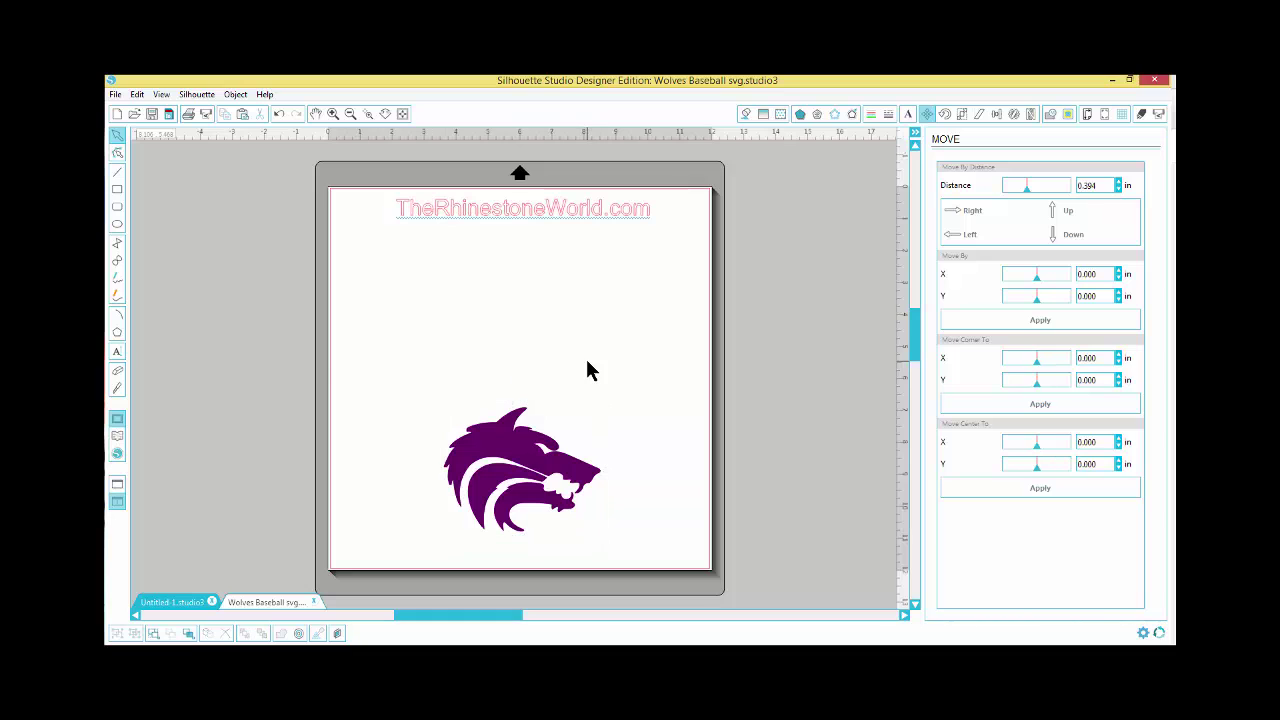
Step: Add a text box above the wolf head reading WOLVES
left_click(116, 352)
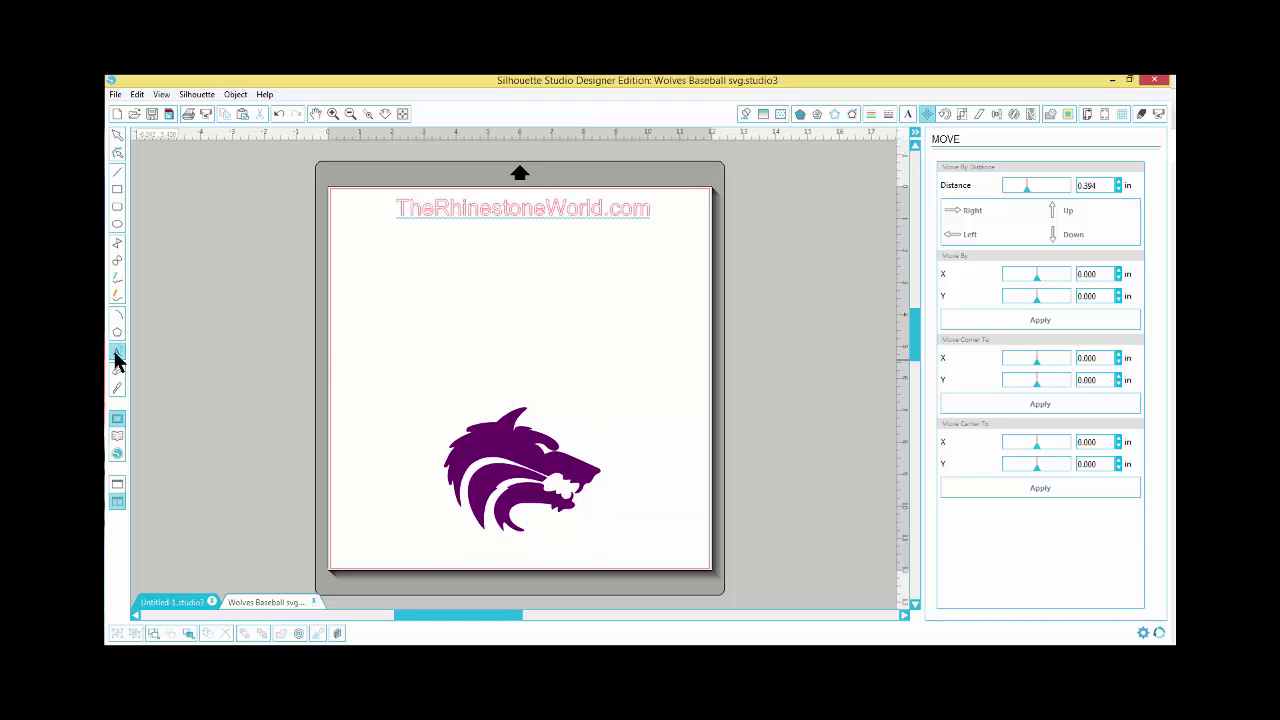
left_click(407, 330)
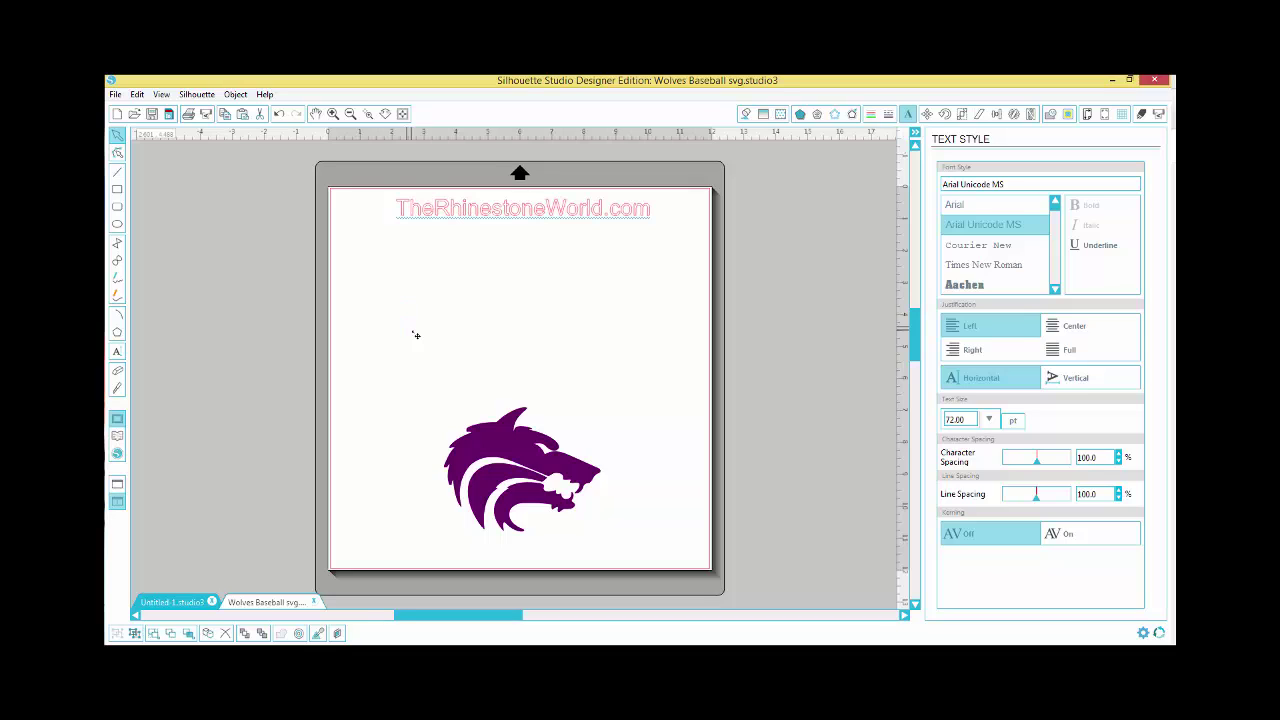
type("W")
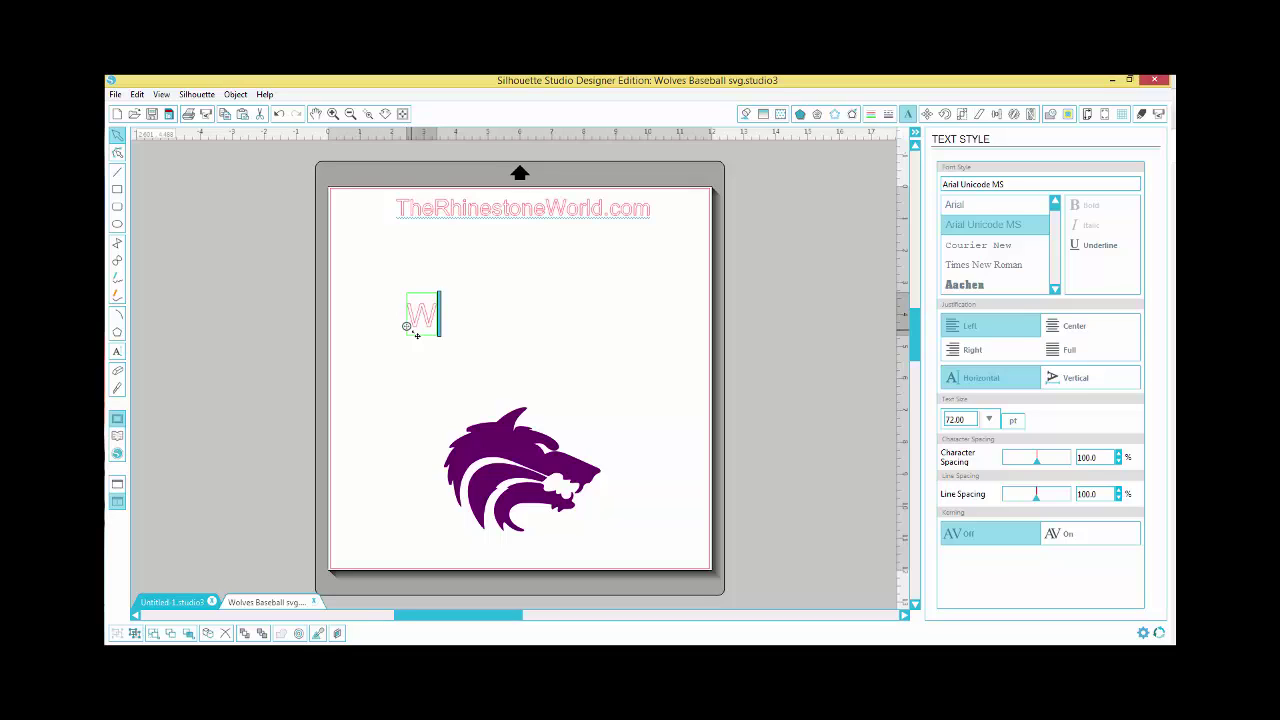
type("OL==")
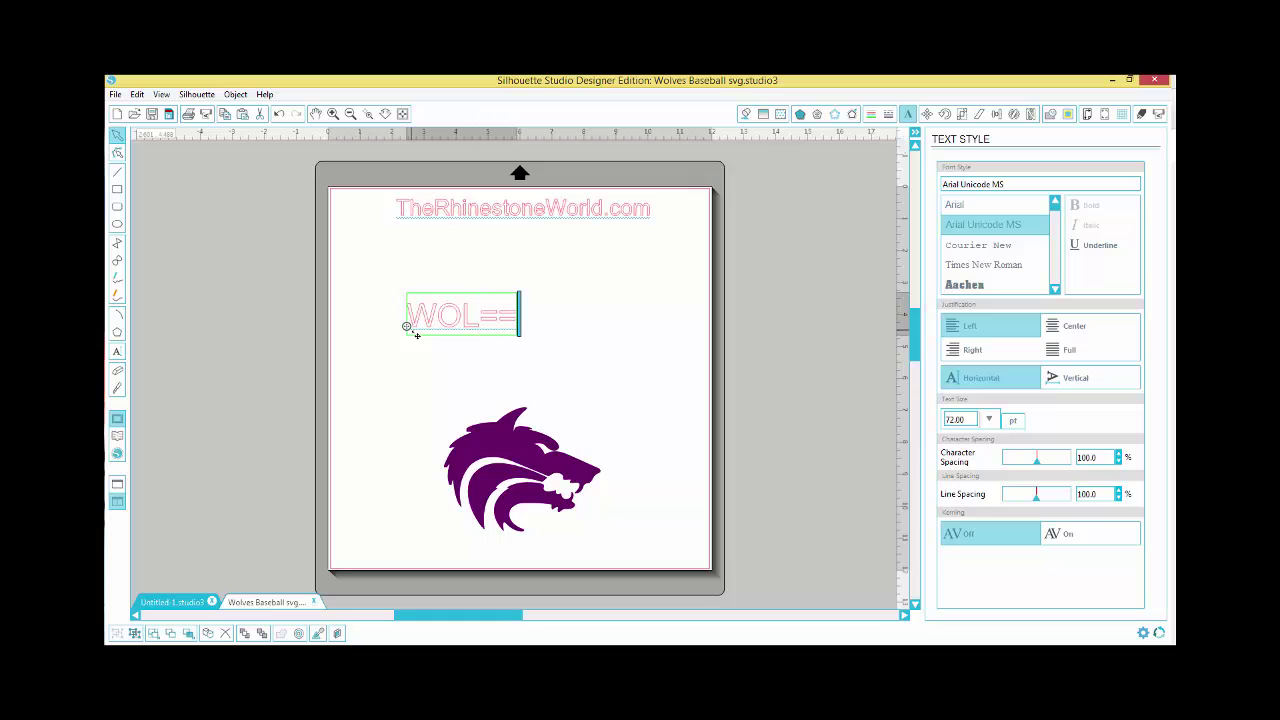
key("BackSpace")
key("BackSpace")
type("VES")
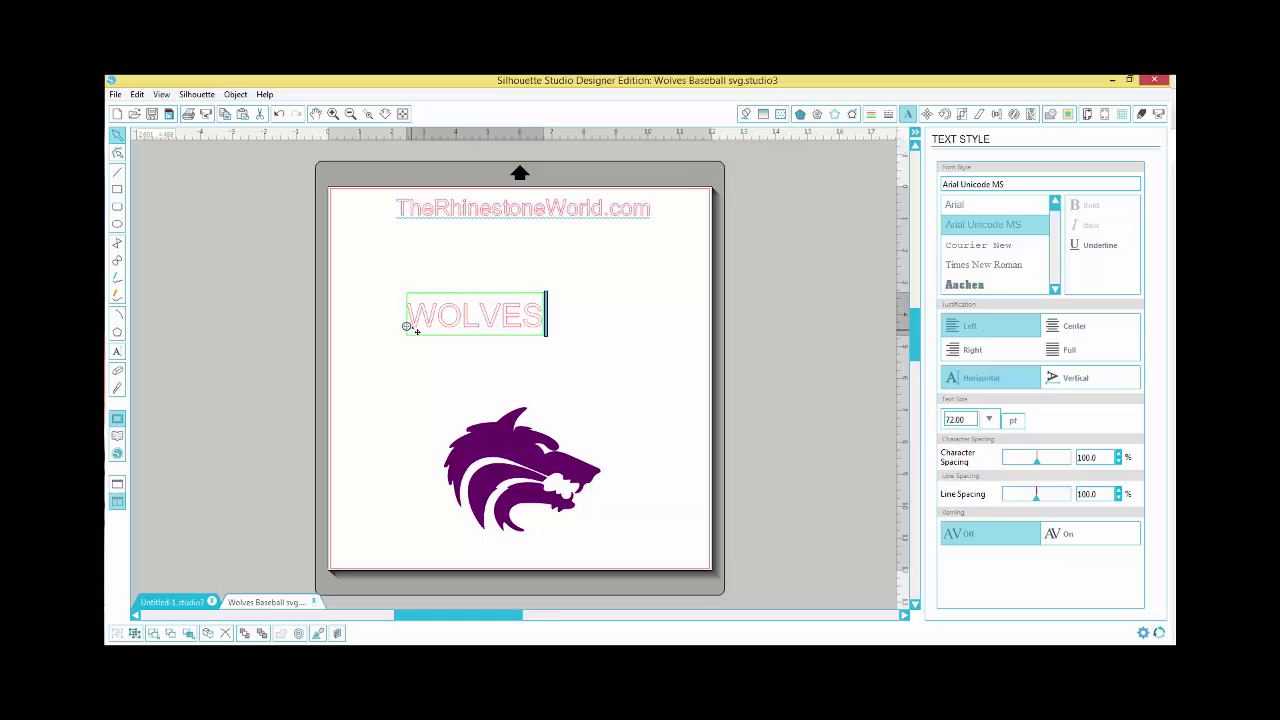
left_click(114, 138)
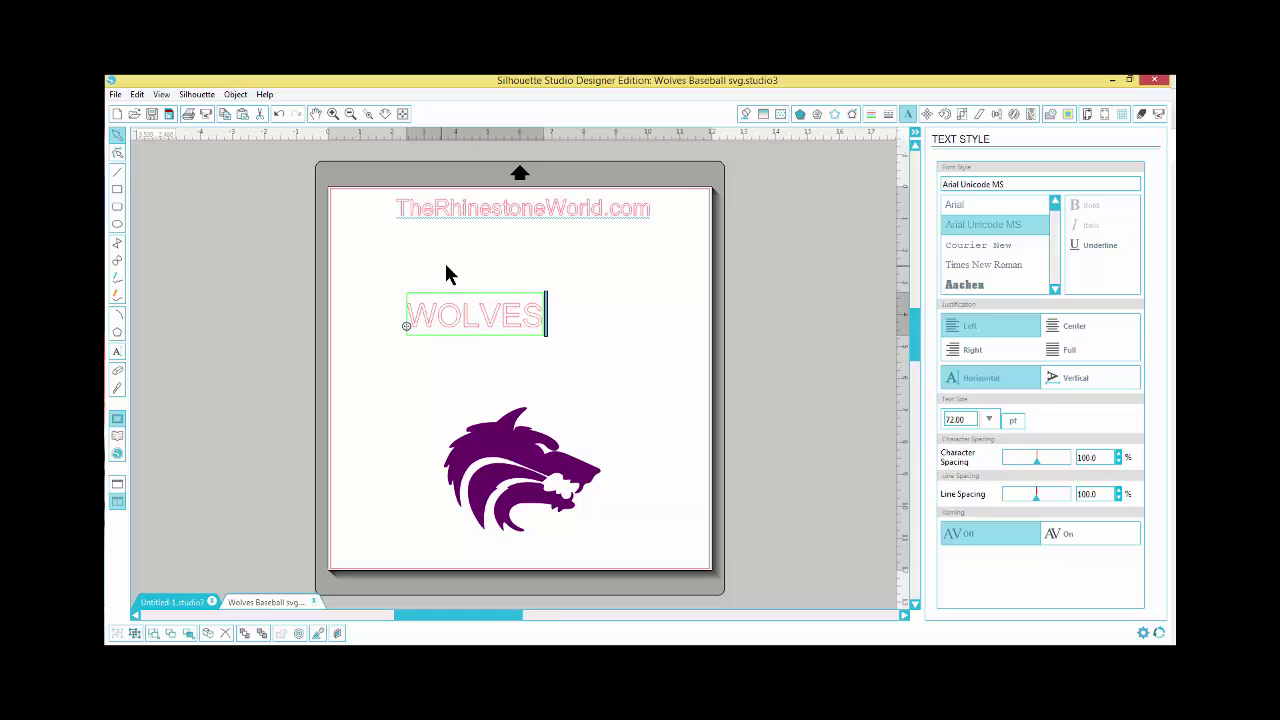
Step: Set the WOLVES text in the Impact font
left_click(484, 331)
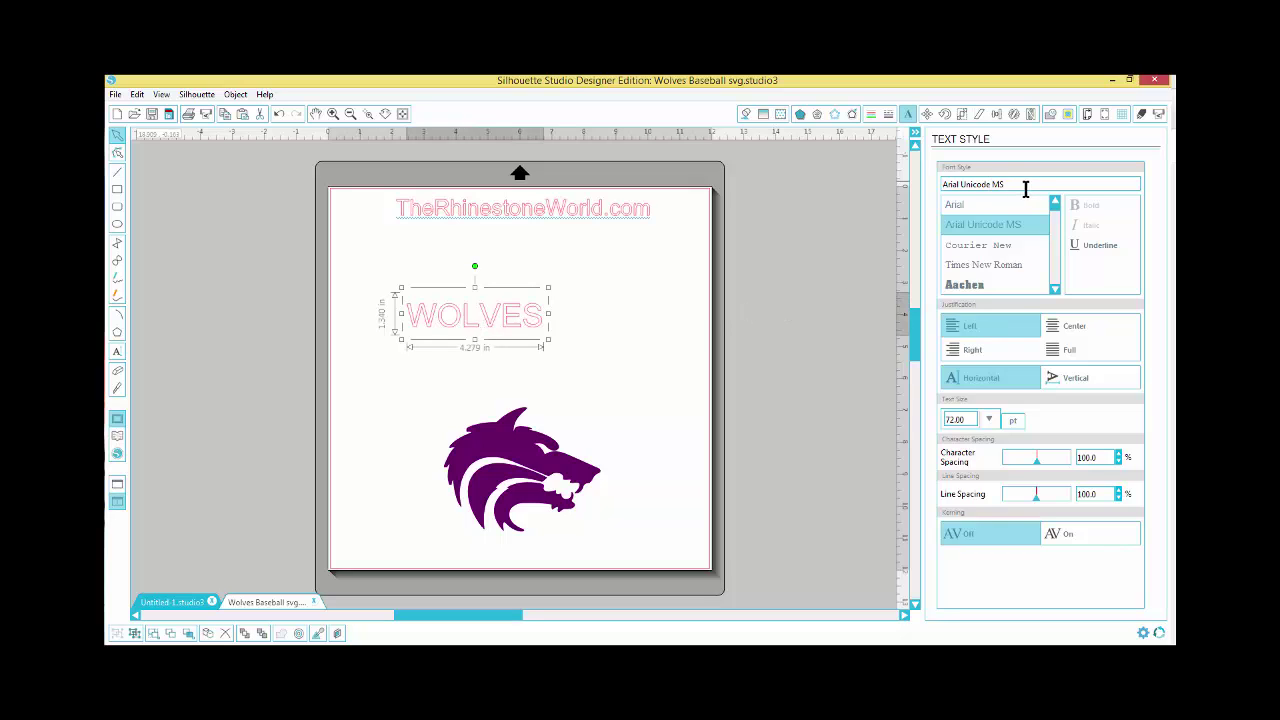
left_click_drag(1026, 186, 938, 190)
type("IMPact")
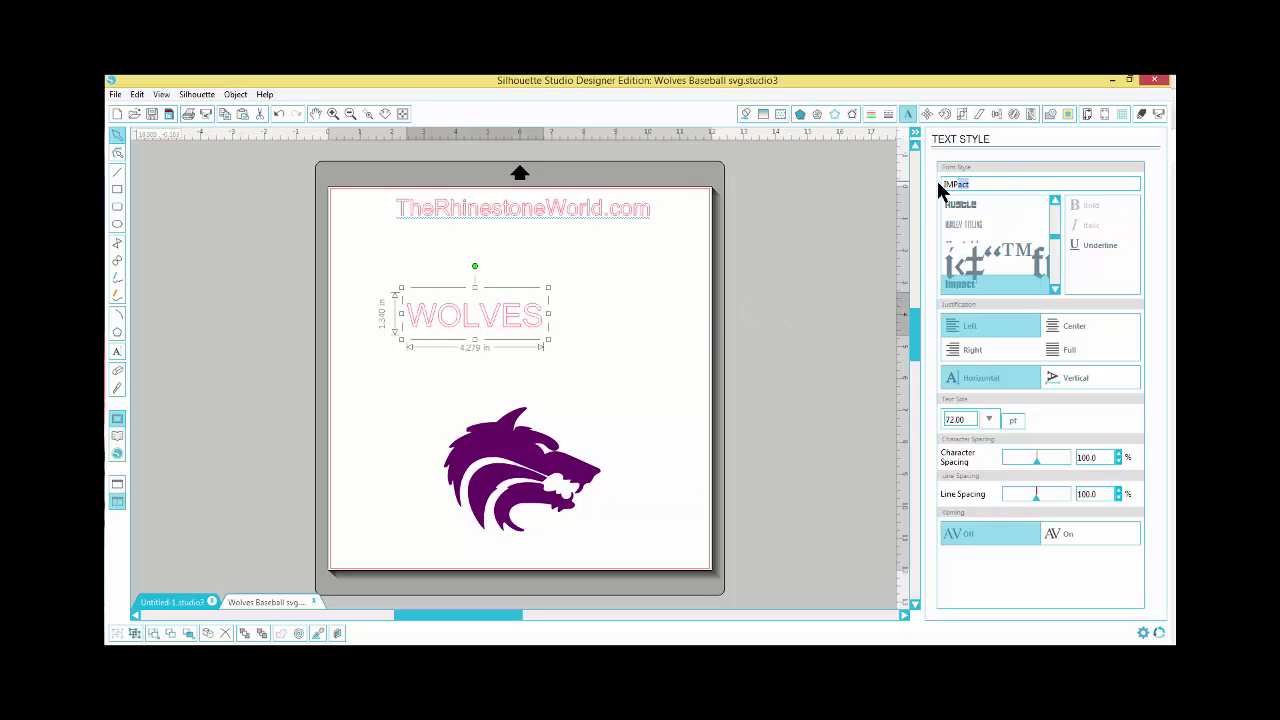
key("Return")
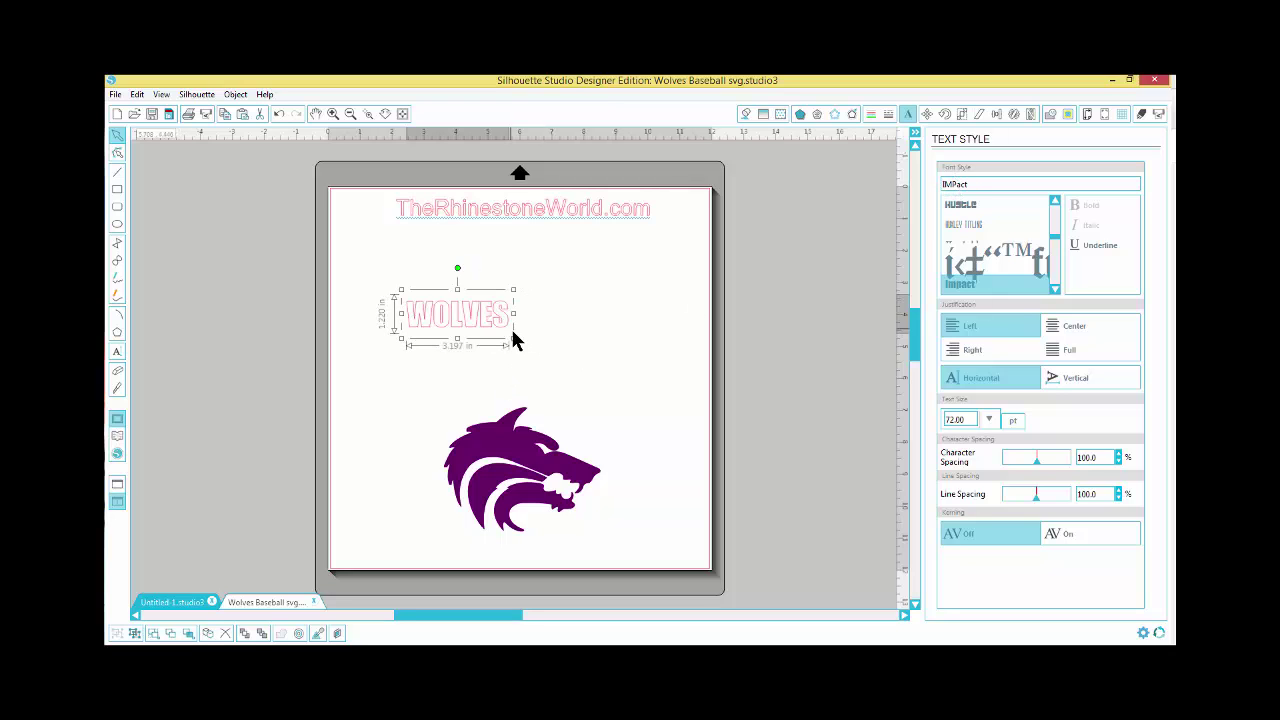
Step: Scale WOLVES up to about 232 pt near the top of the mat with 94.9% character spacing
left_click_drag(515, 343, 731, 458)
left_click_drag(696, 397, 650, 366)
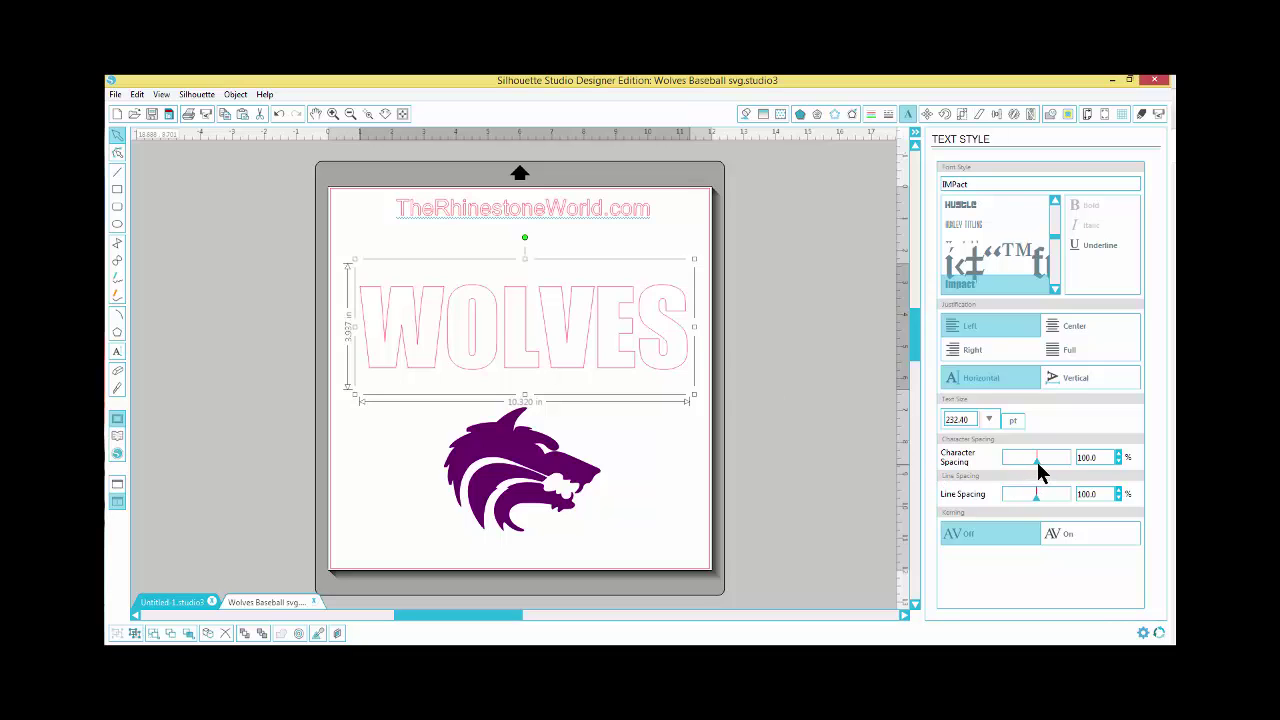
mouse_move(1036, 465)
left_mouse_down()
mouse_move(1055, 460)
mouse_move(1035, 467)
left_mouse_up()
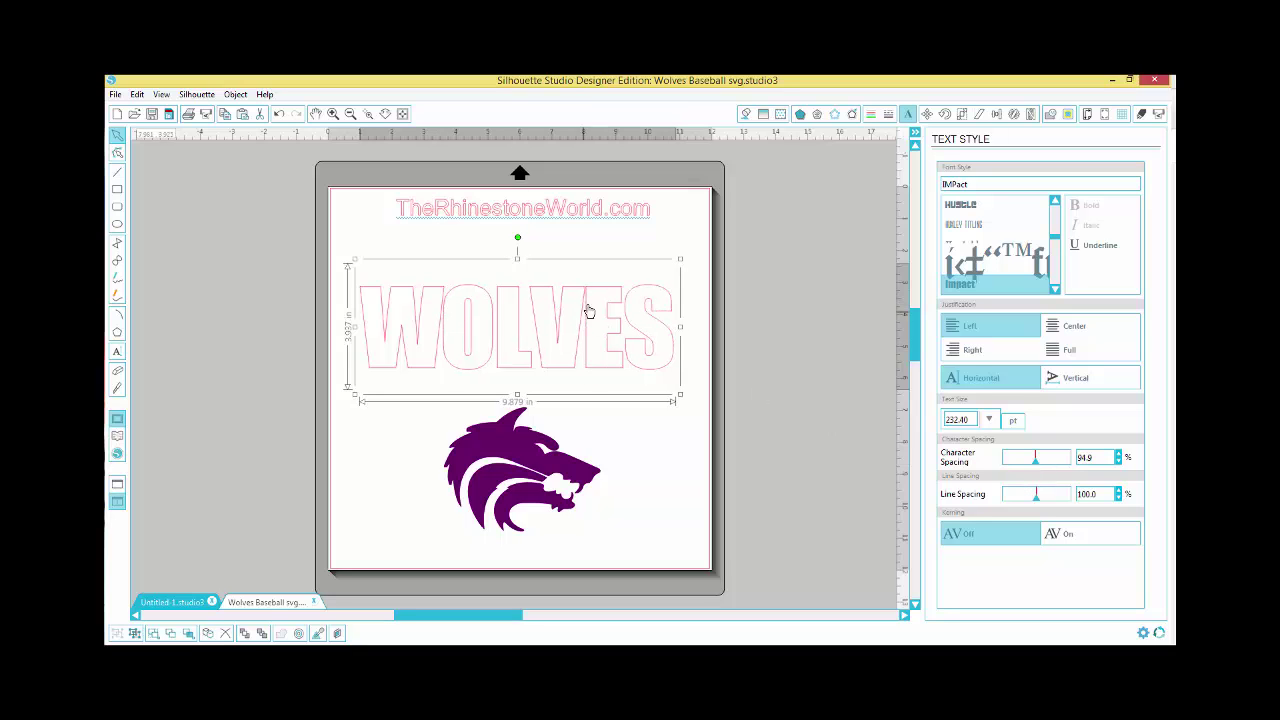
left_click_drag(609, 326, 613, 298)
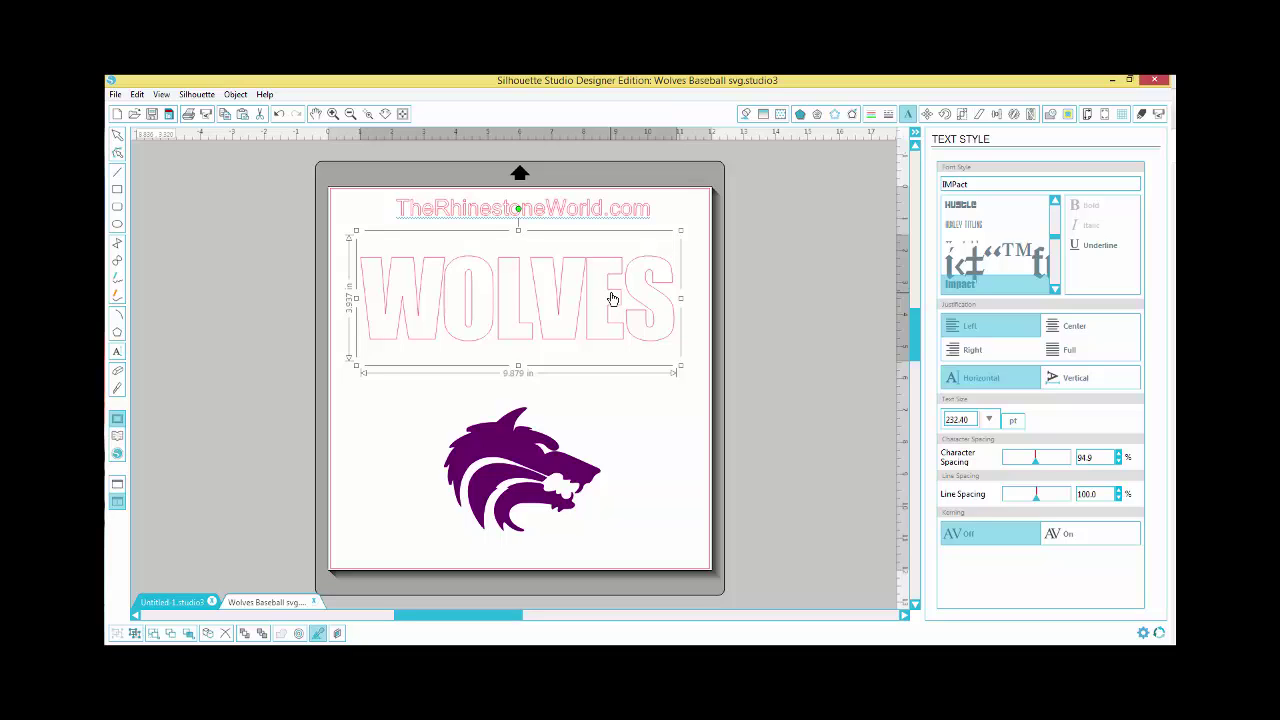
left_click(620, 428)
Step: Paste a copy of WOLVES below it and change its text to BASEBALL
key("ctrl+v")
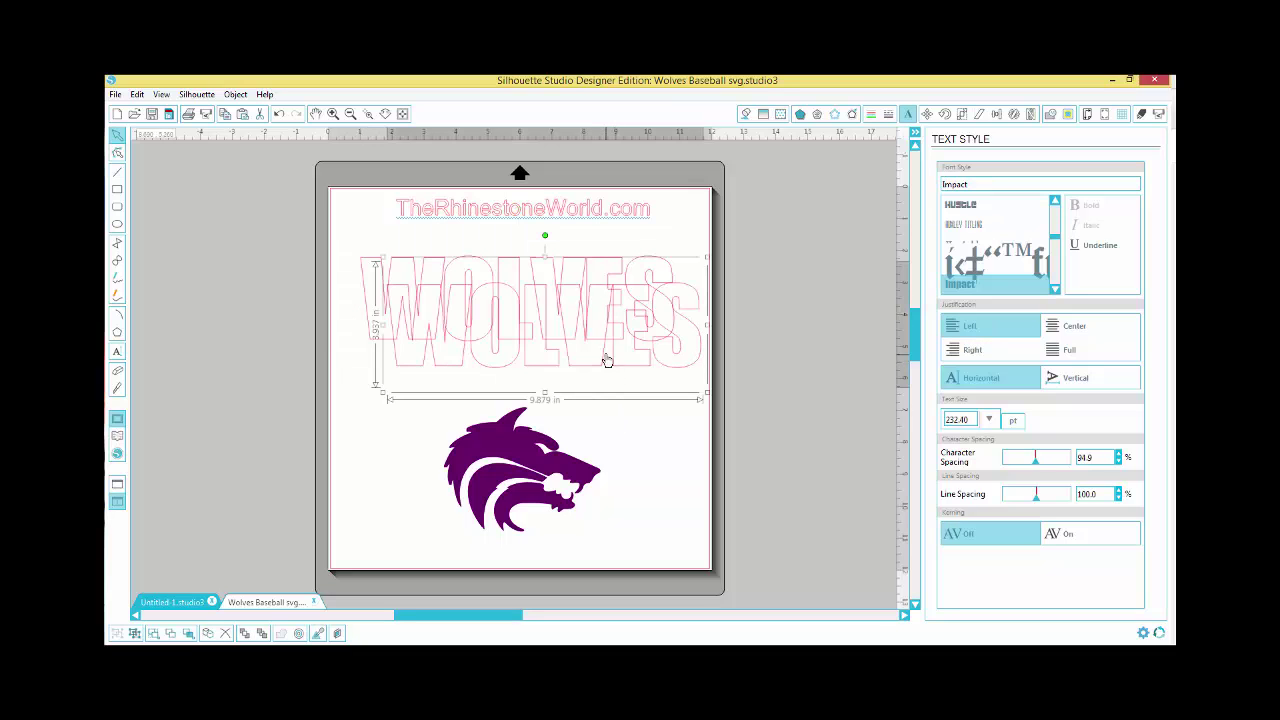
left_click_drag(606, 360, 336, 386)
double_click(669, 396)
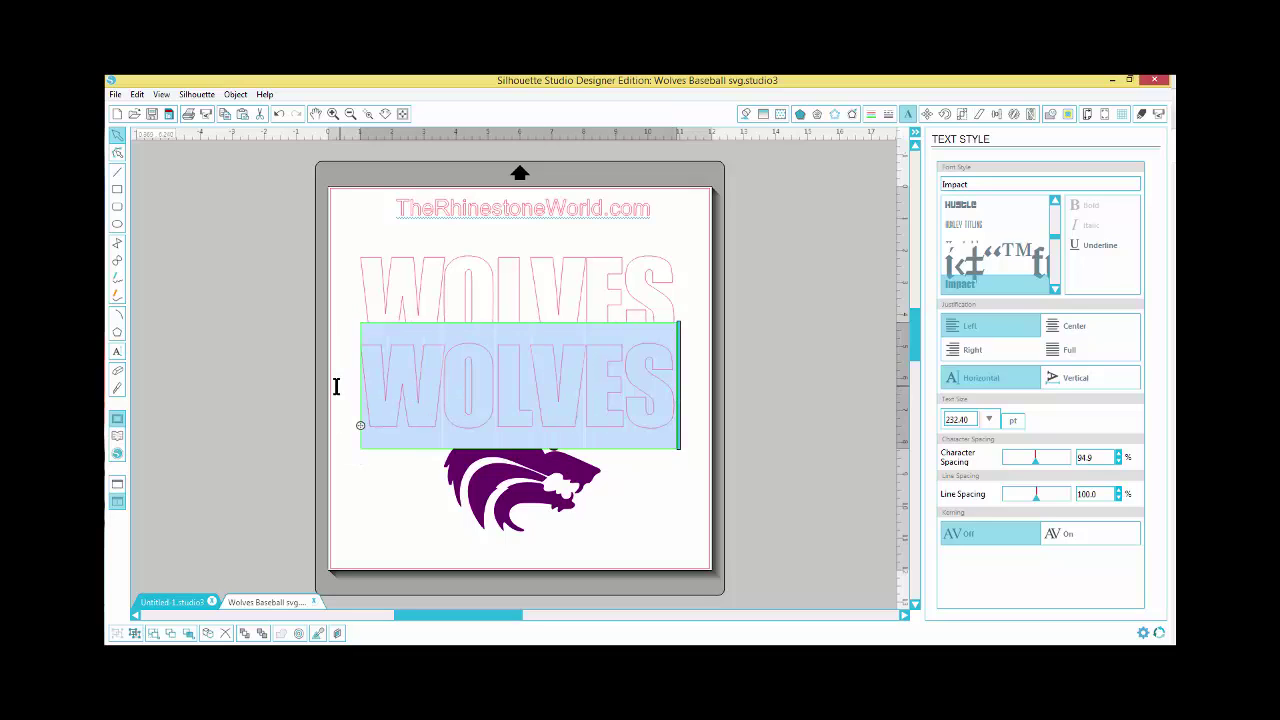
type("BASEBA")
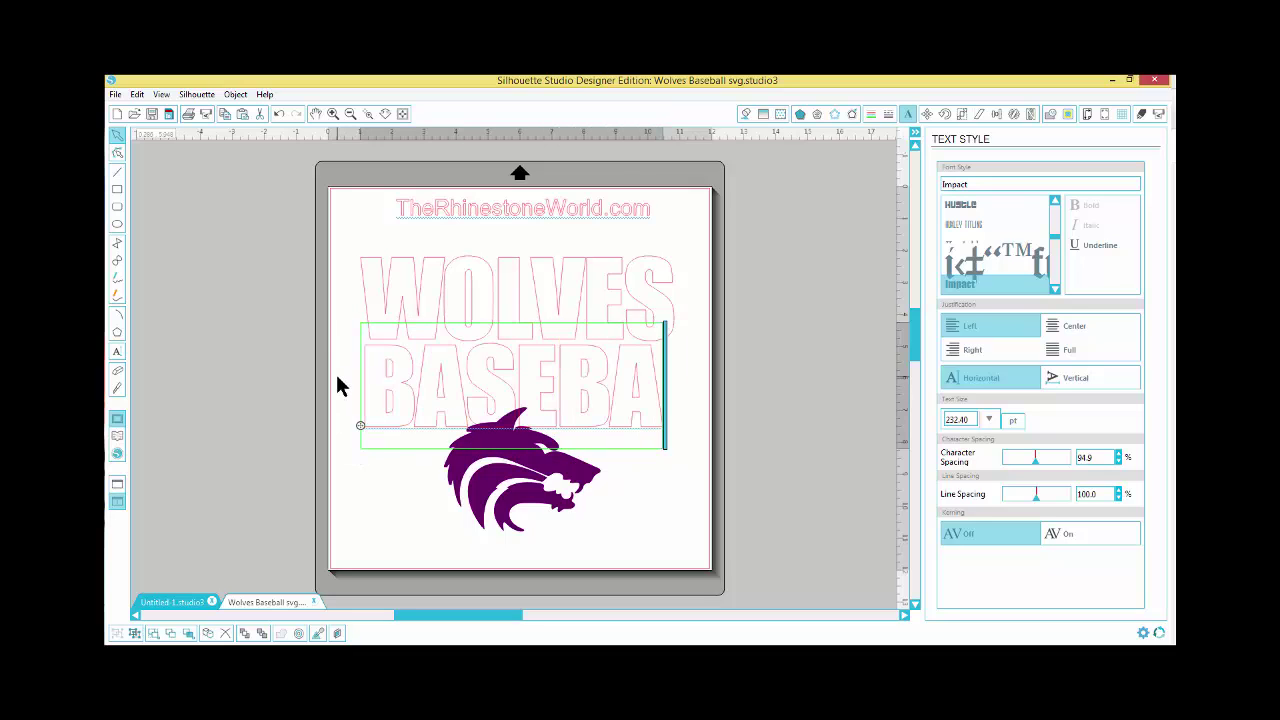
type("LL")
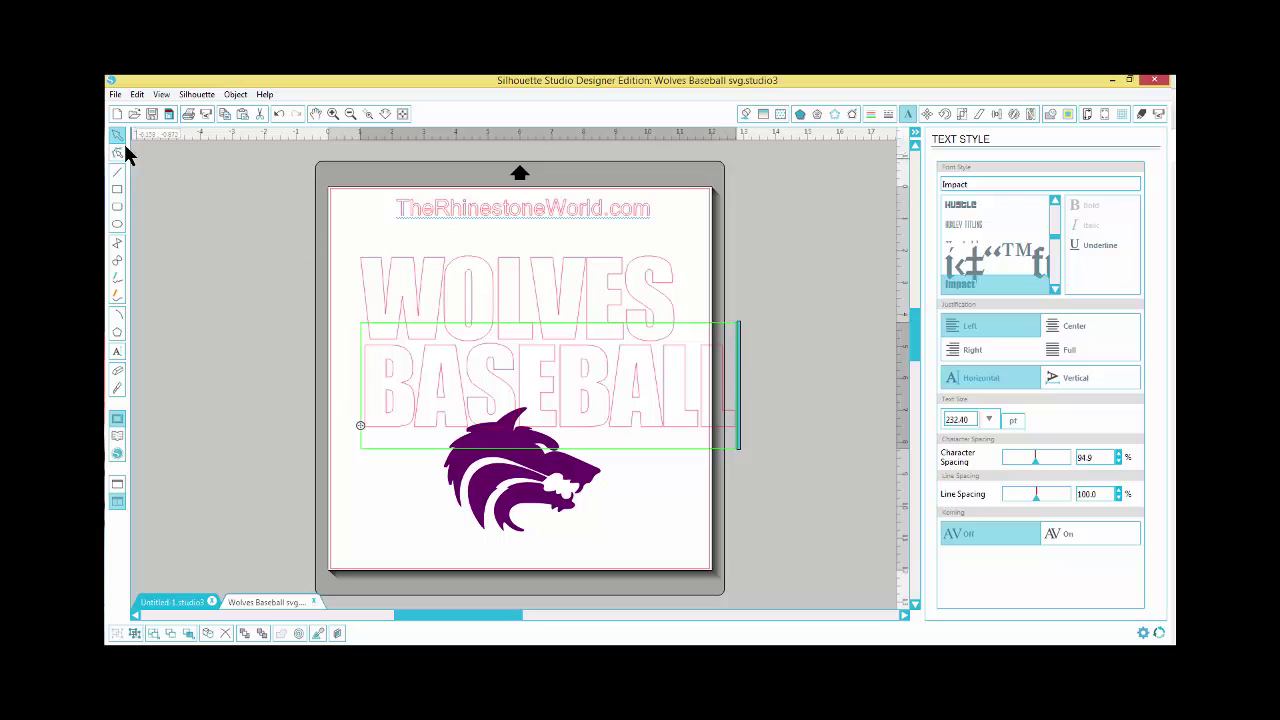
left_click(255, 265)
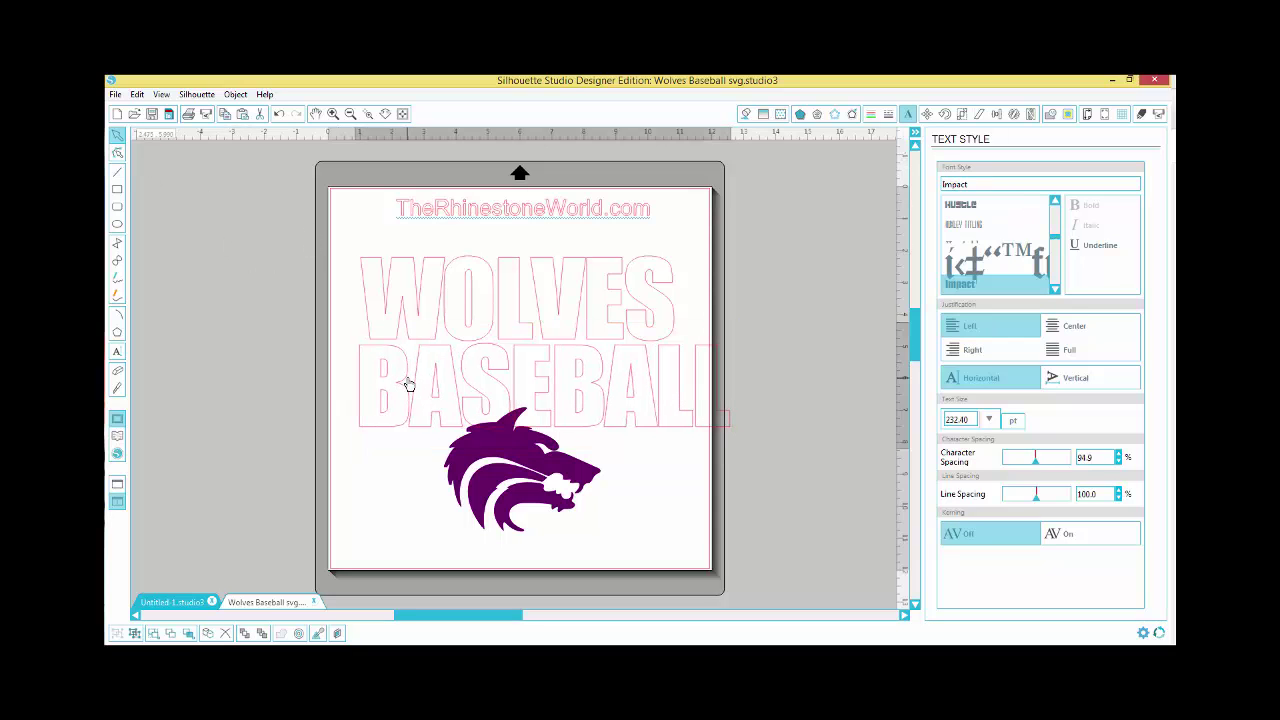
Step: Narrow BASEBALL to 215.05 pt so it matches the WOLVES width
left_click(408, 383)
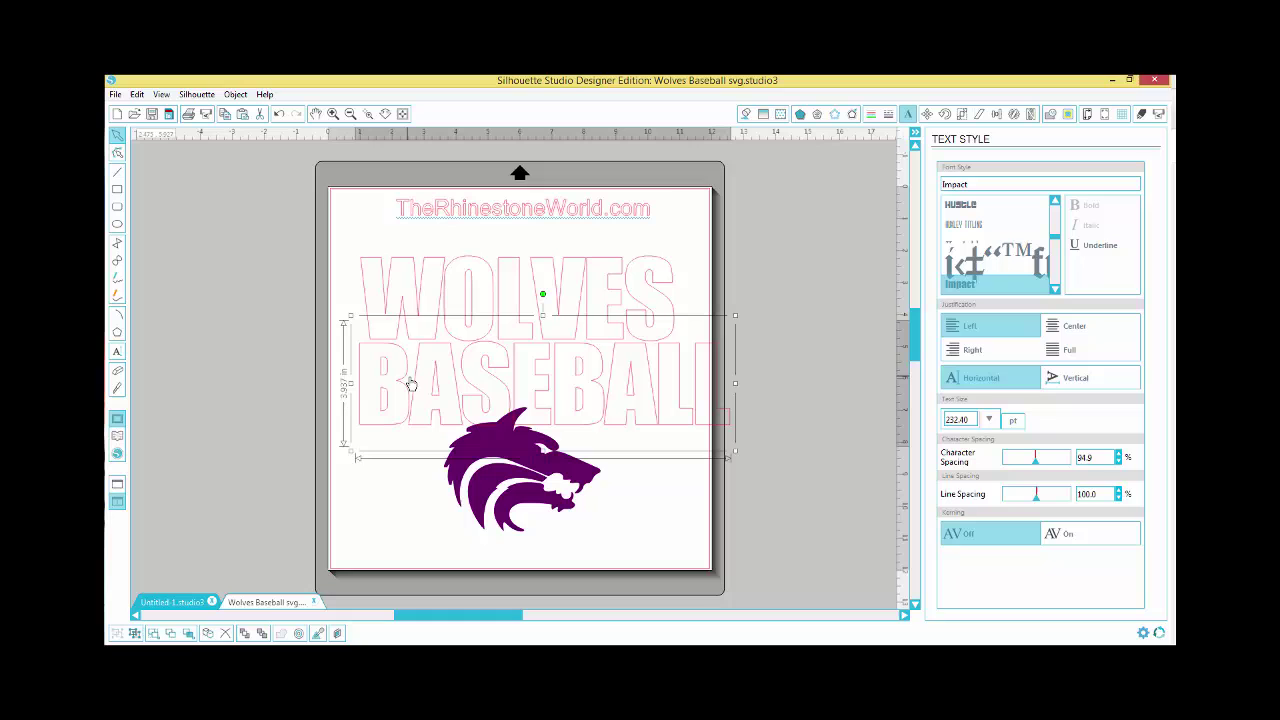
left_click_drag(736, 384, 682, 384)
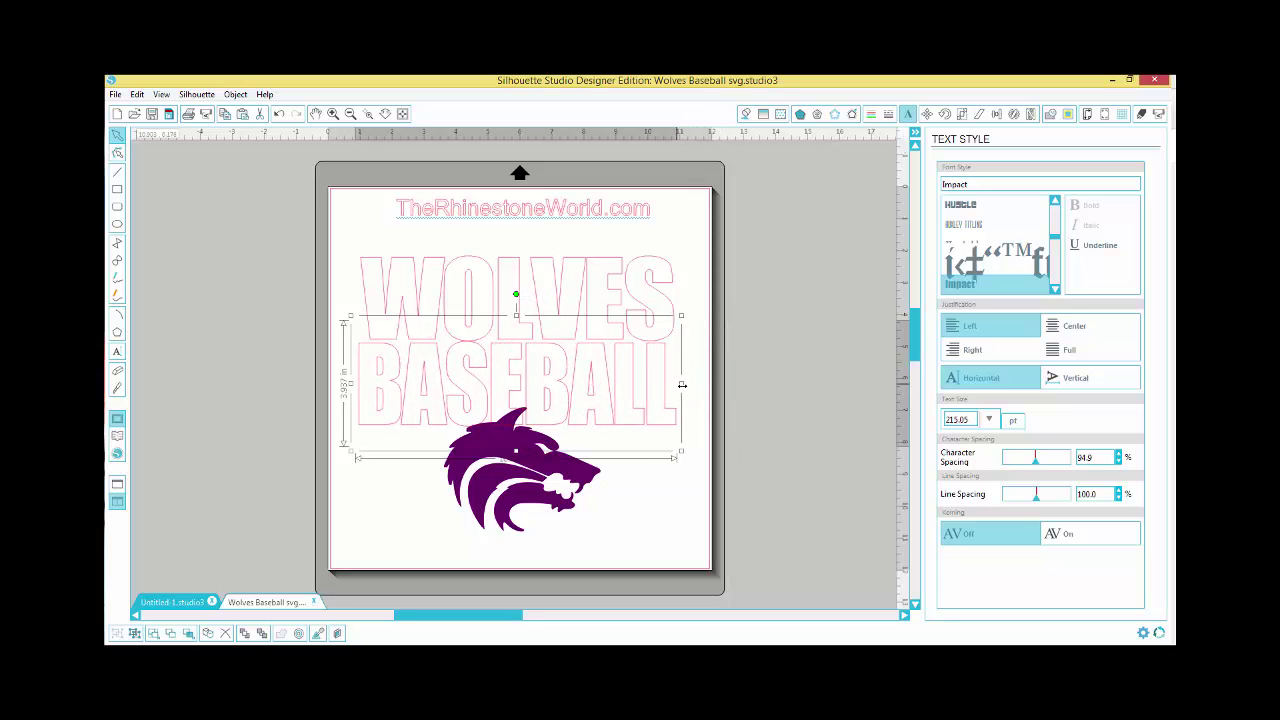
left_click(688, 377)
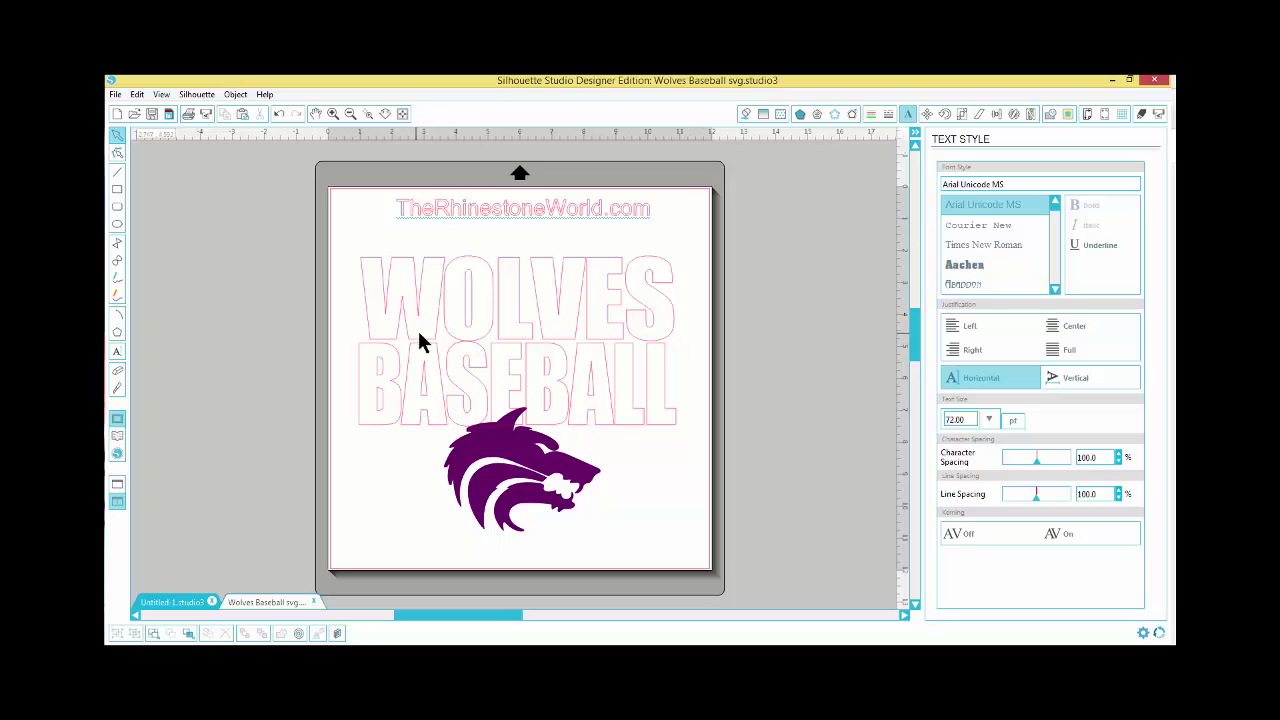
left_click(384, 382)
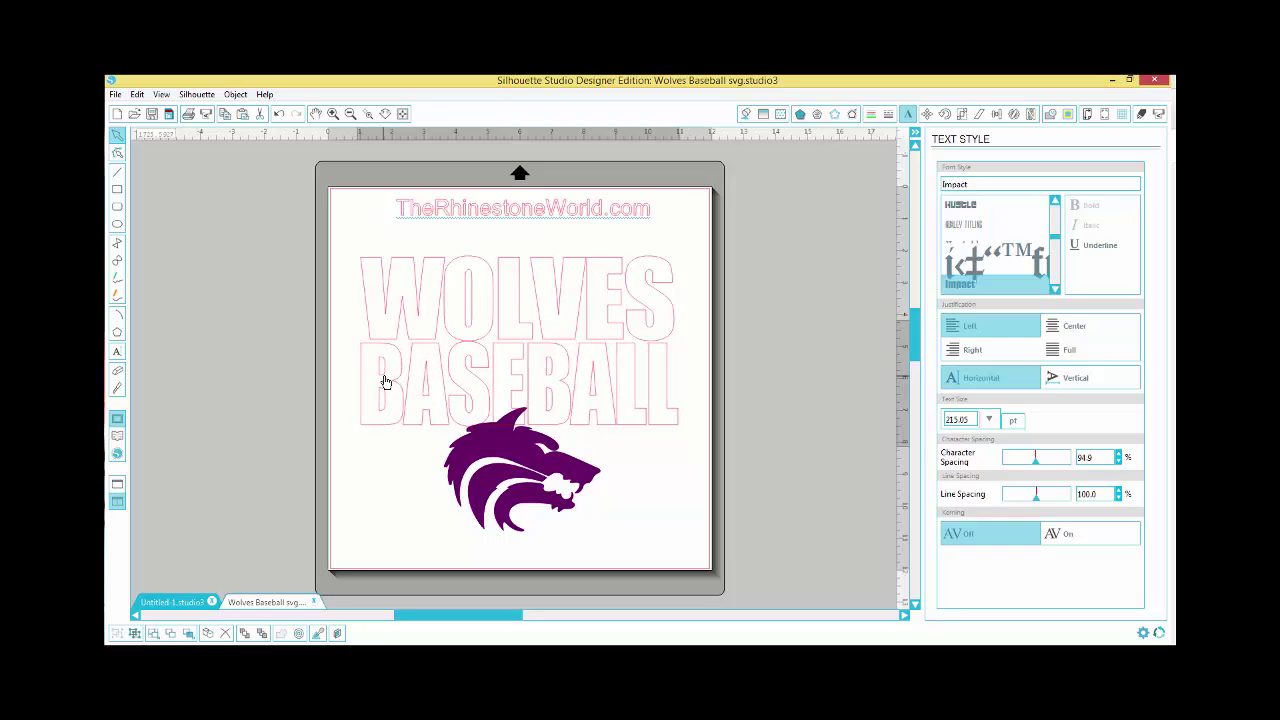
left_click(678, 327)
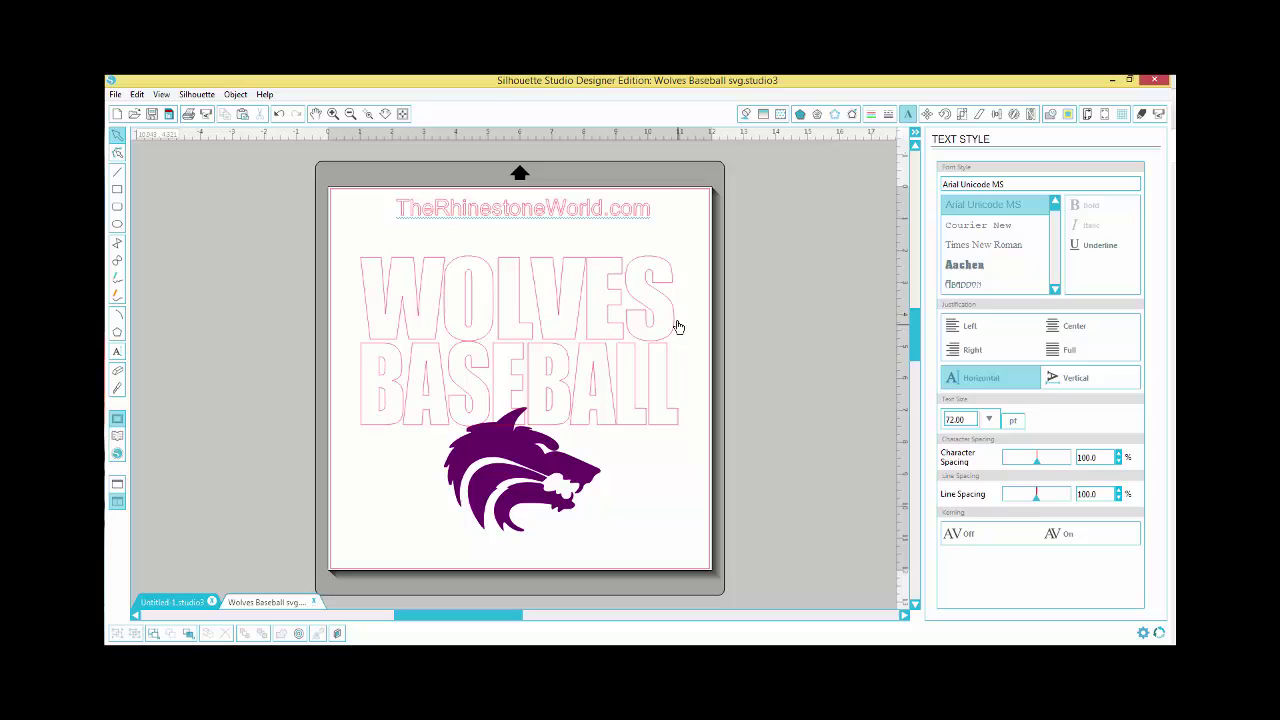
left_click(674, 338)
left_click(675, 317)
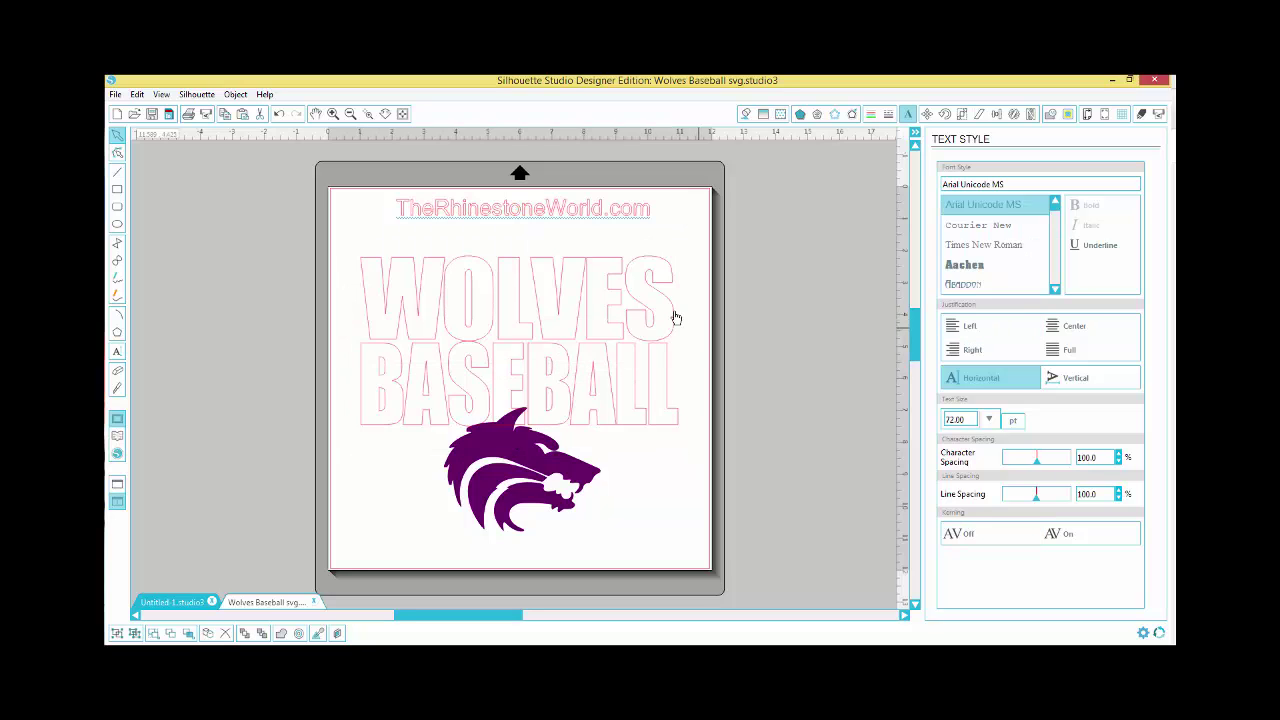
left_click(675, 317)
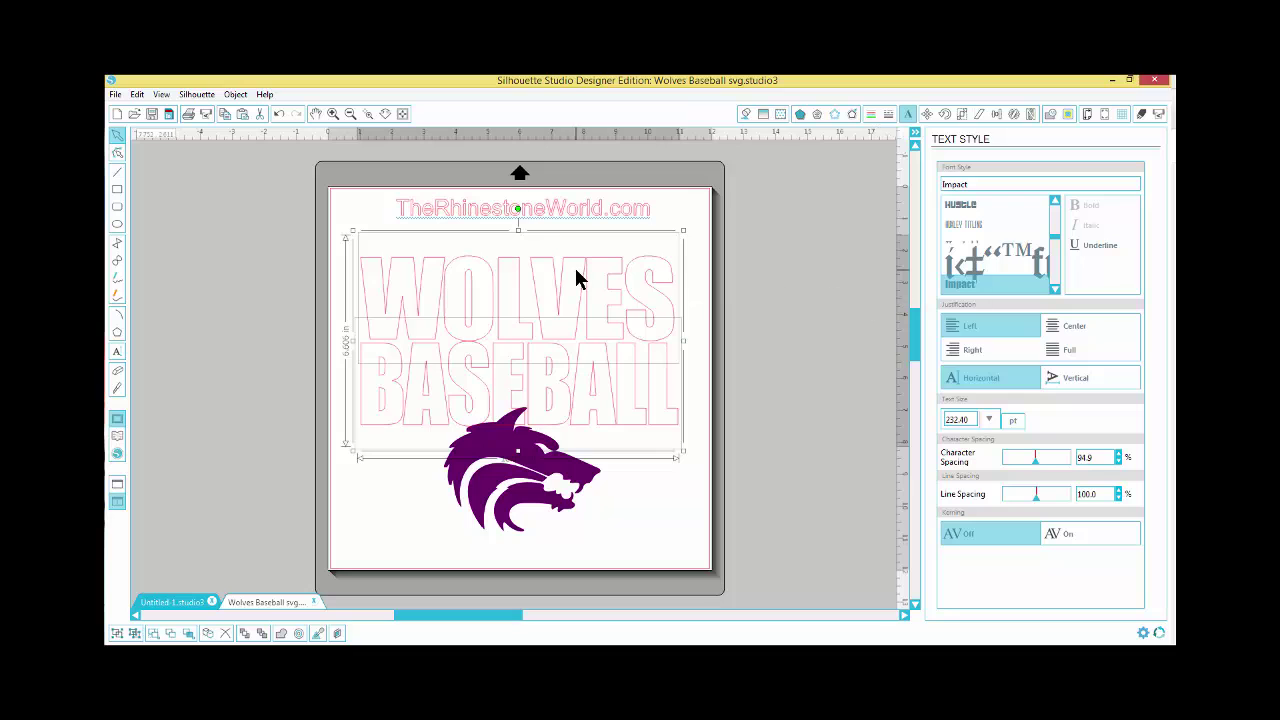
left_click(235, 94)
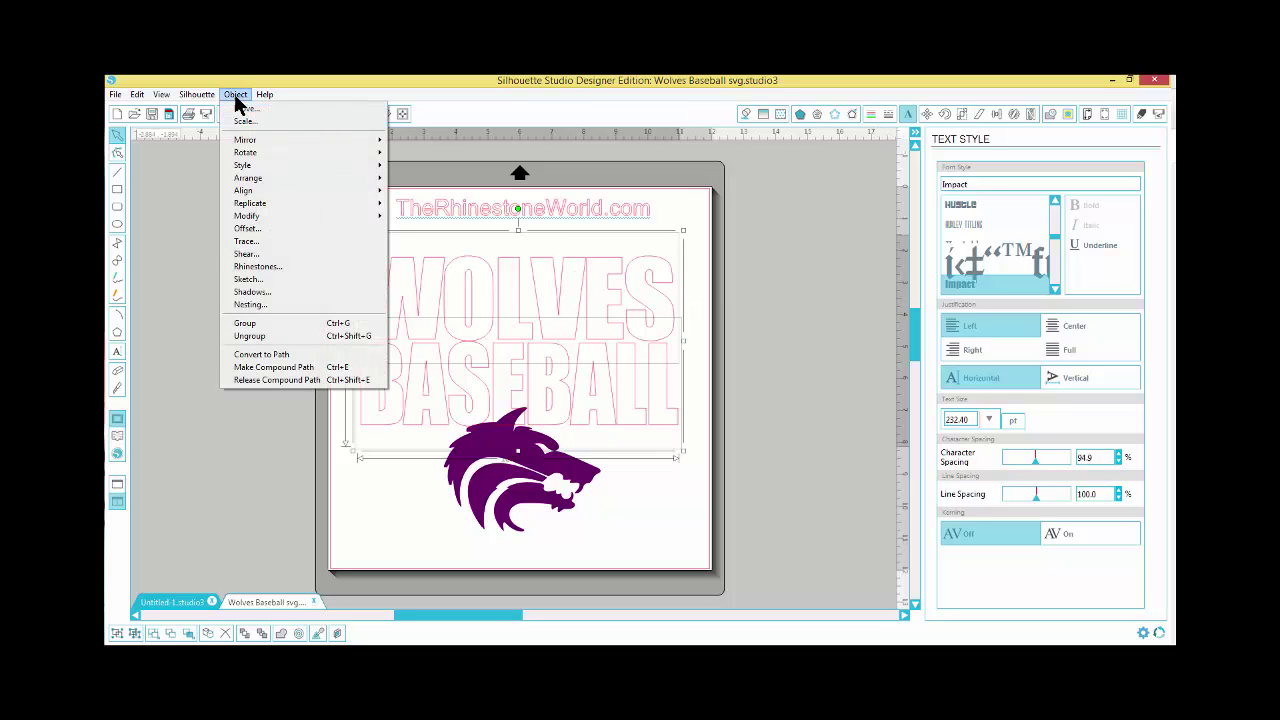
left_click(265, 323)
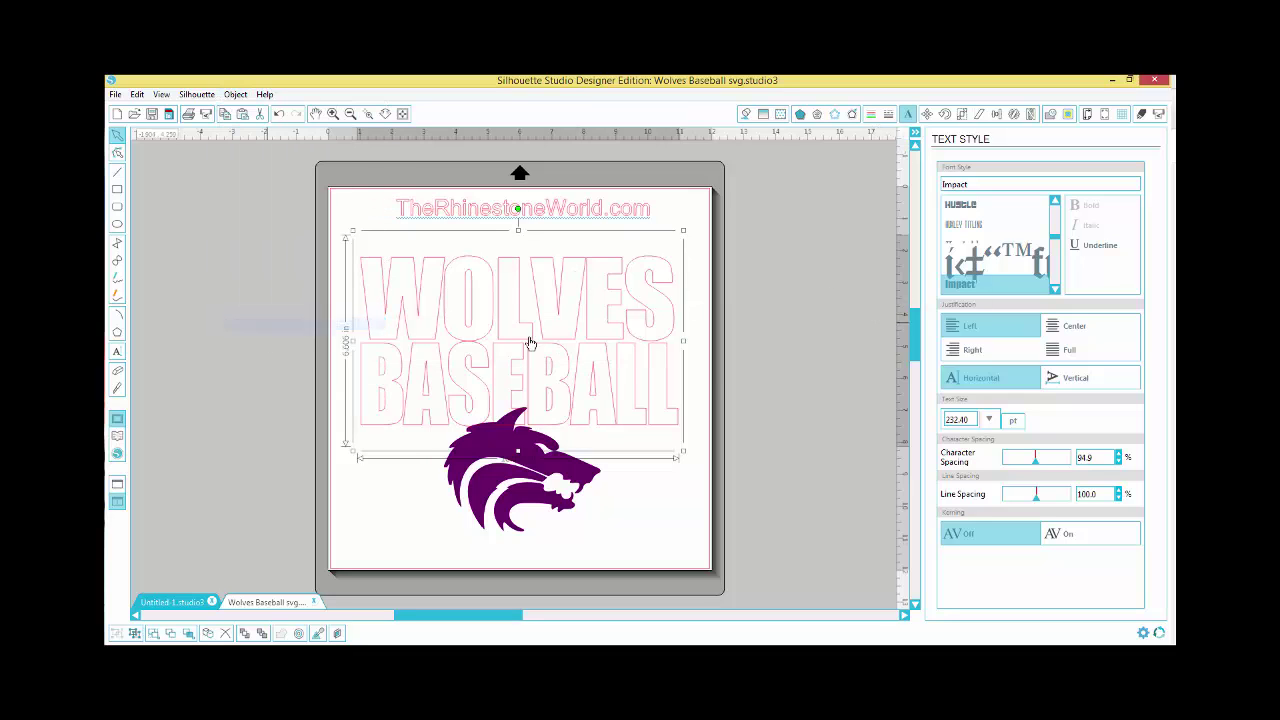
left_click(698, 373)
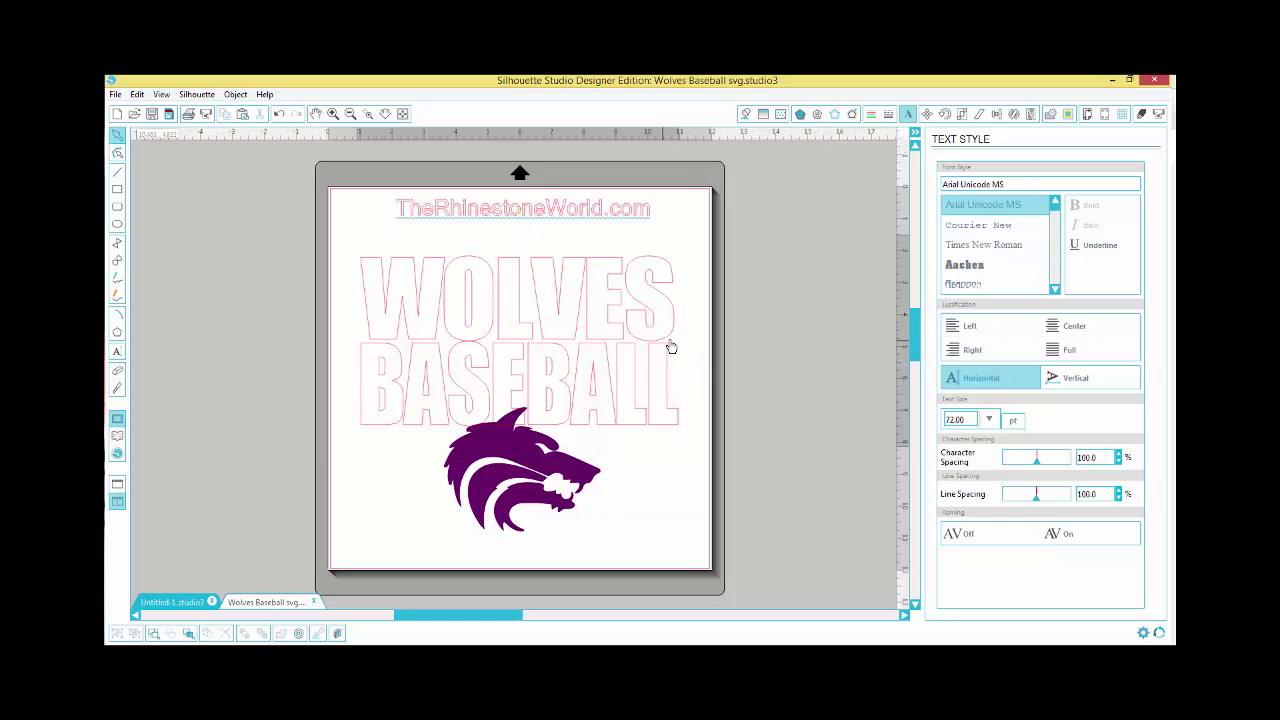
left_click(660, 348)
left_click(662, 340)
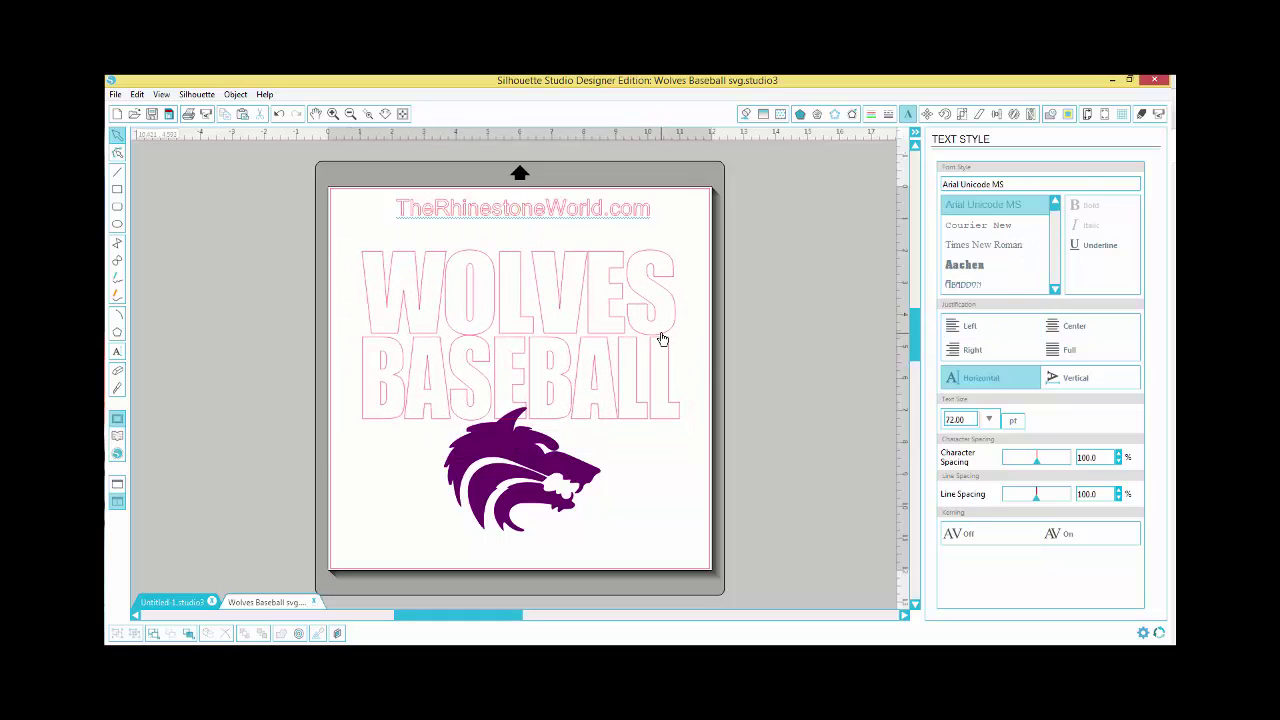
Step: Fill the WOLVES BASEBALL text black and set its line colour to none
left_click(743, 110)
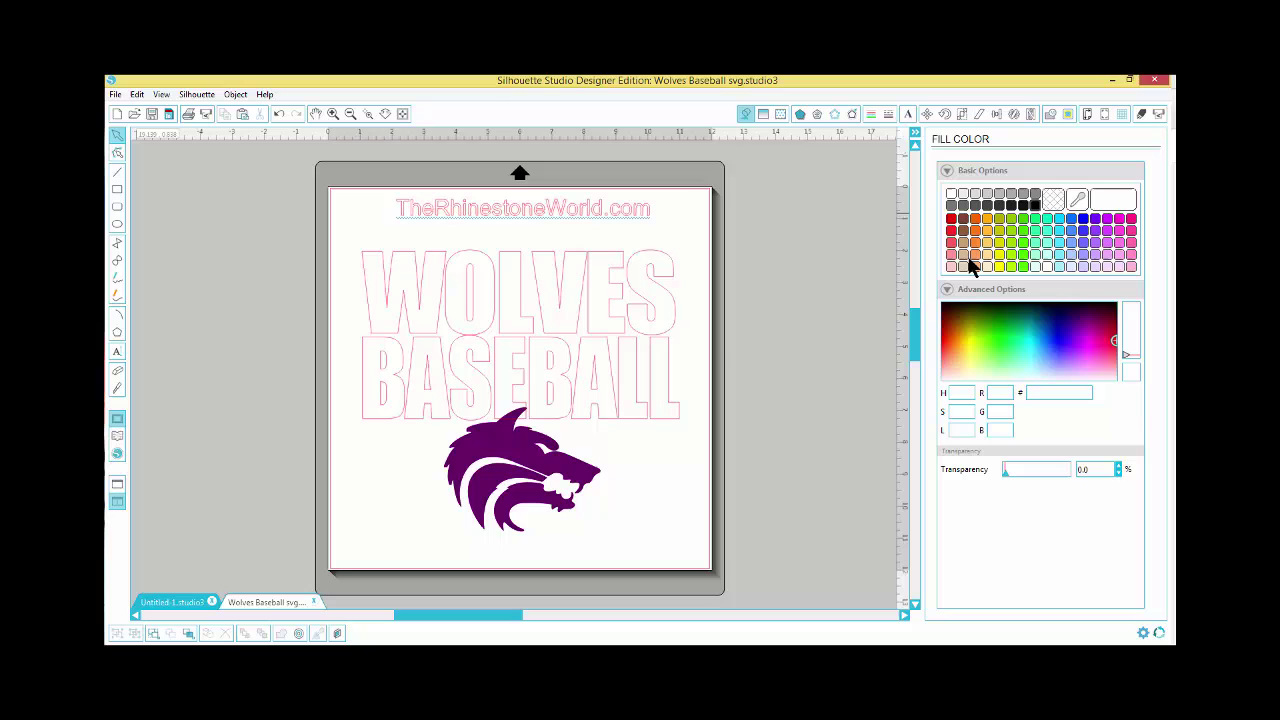
left_click(666, 340)
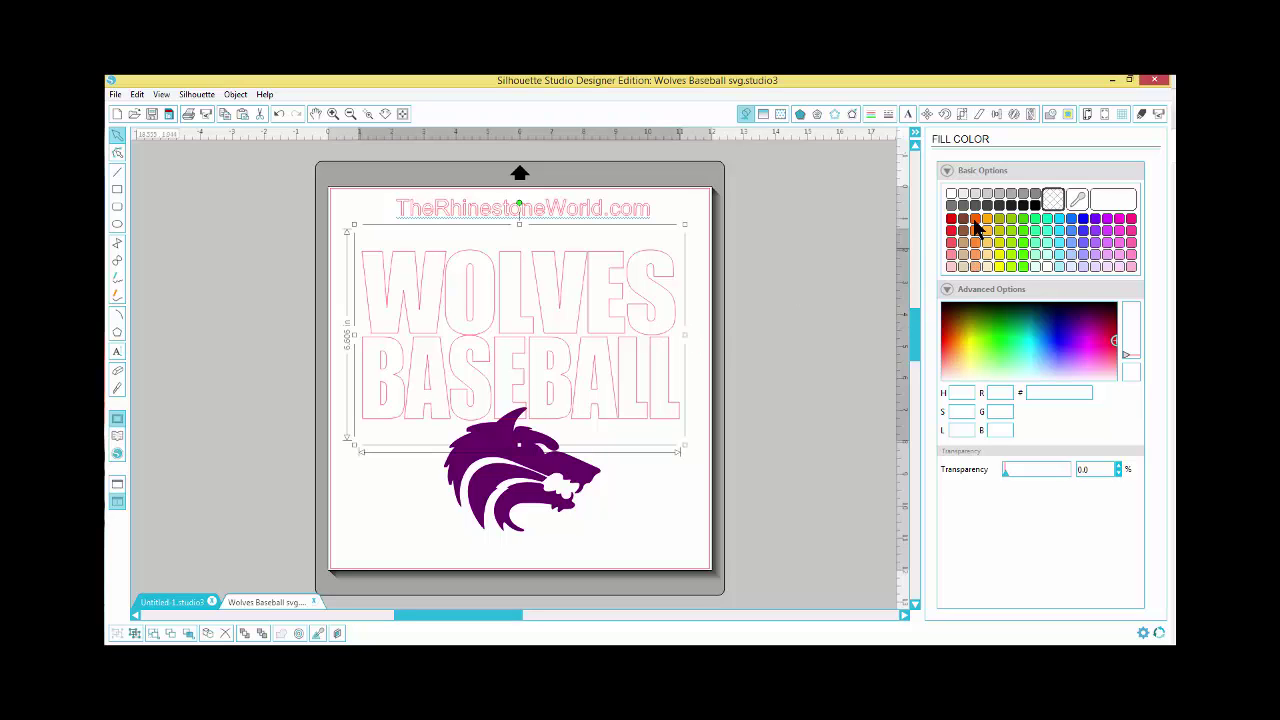
left_click(1036, 206)
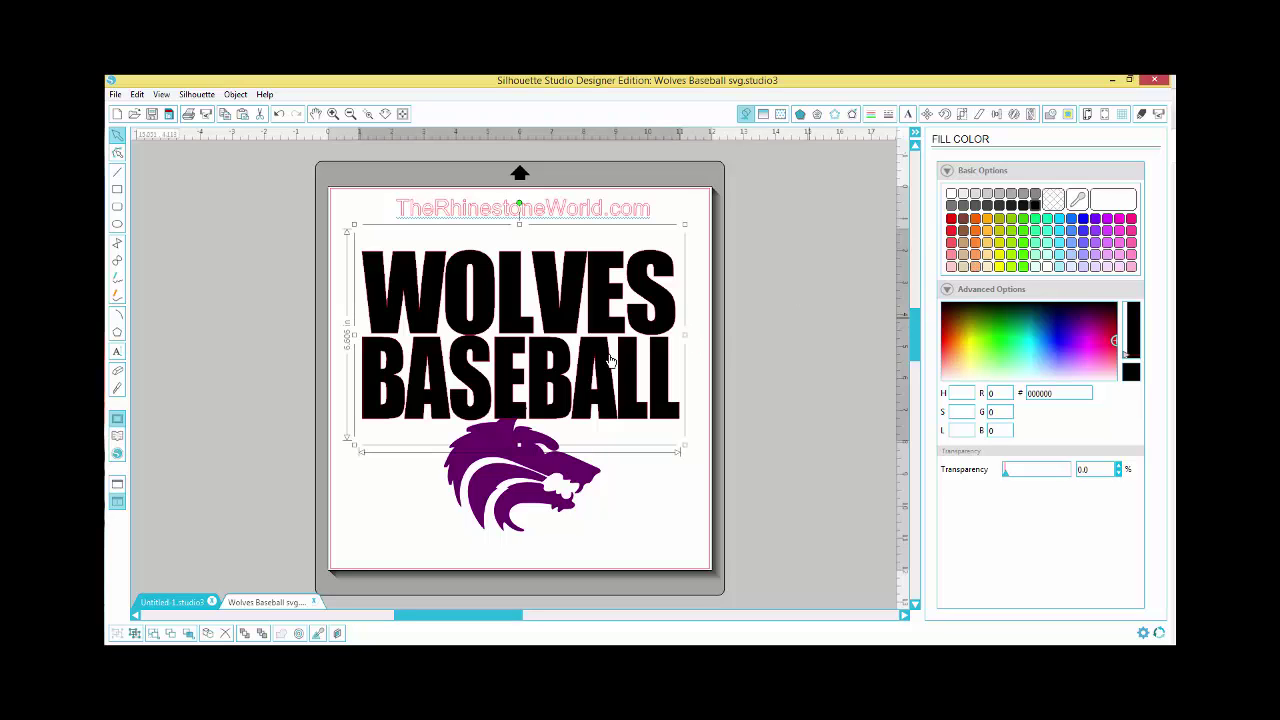
left_click(869, 115)
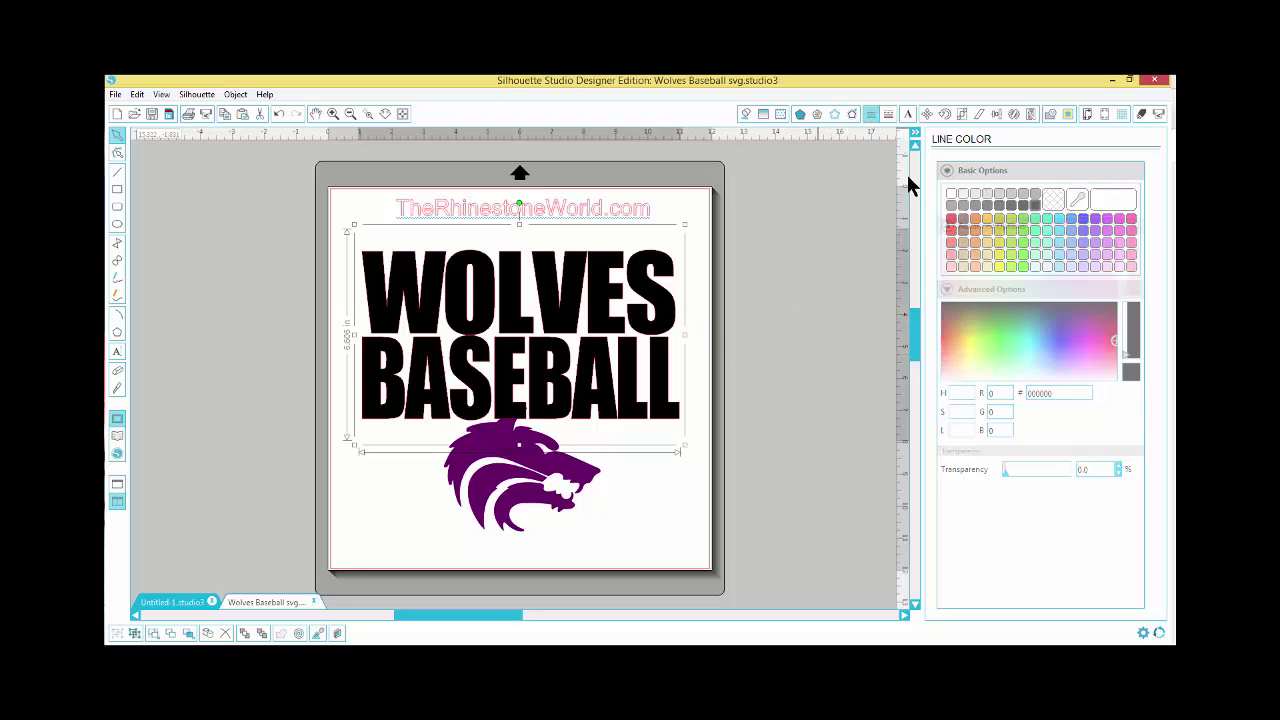
left_click(1052, 203)
left_click(704, 337)
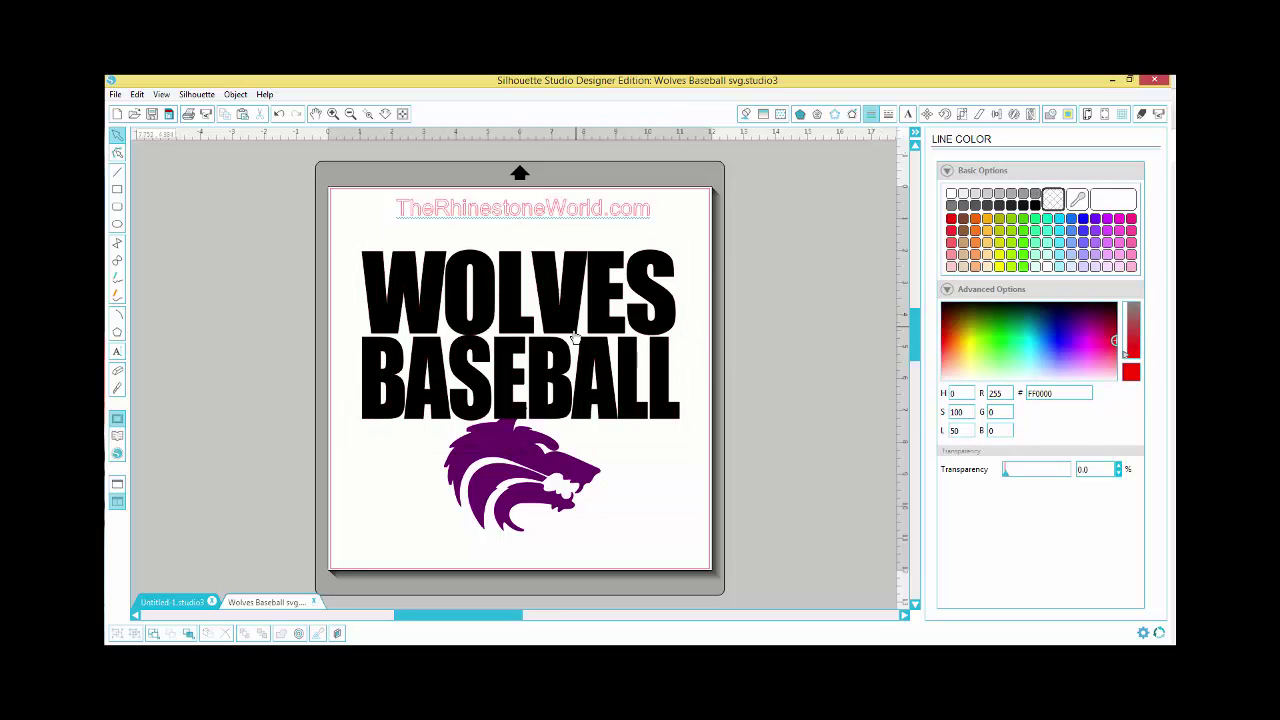
Step: Move the wolf head up over the letters and bring it to the front
left_click_drag(565, 400, 563, 409)
left_click_drag(540, 502, 540, 454)
right_click(537, 456)
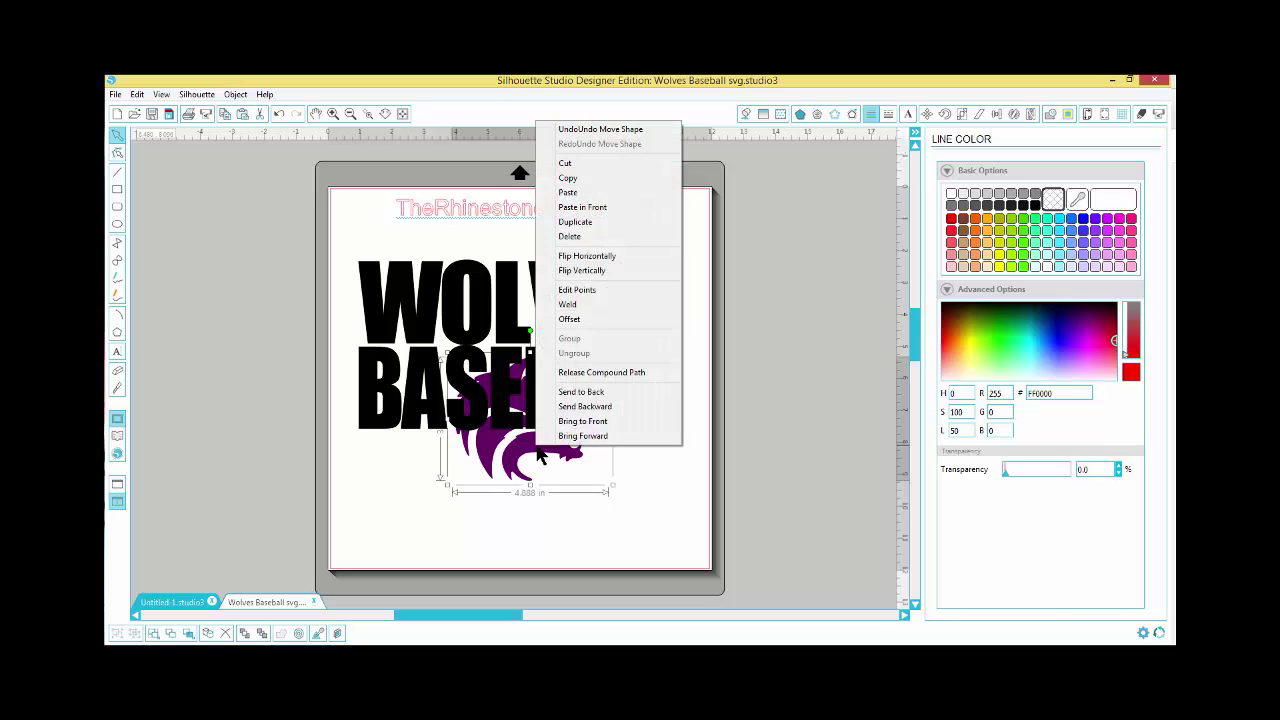
left_click(595, 425)
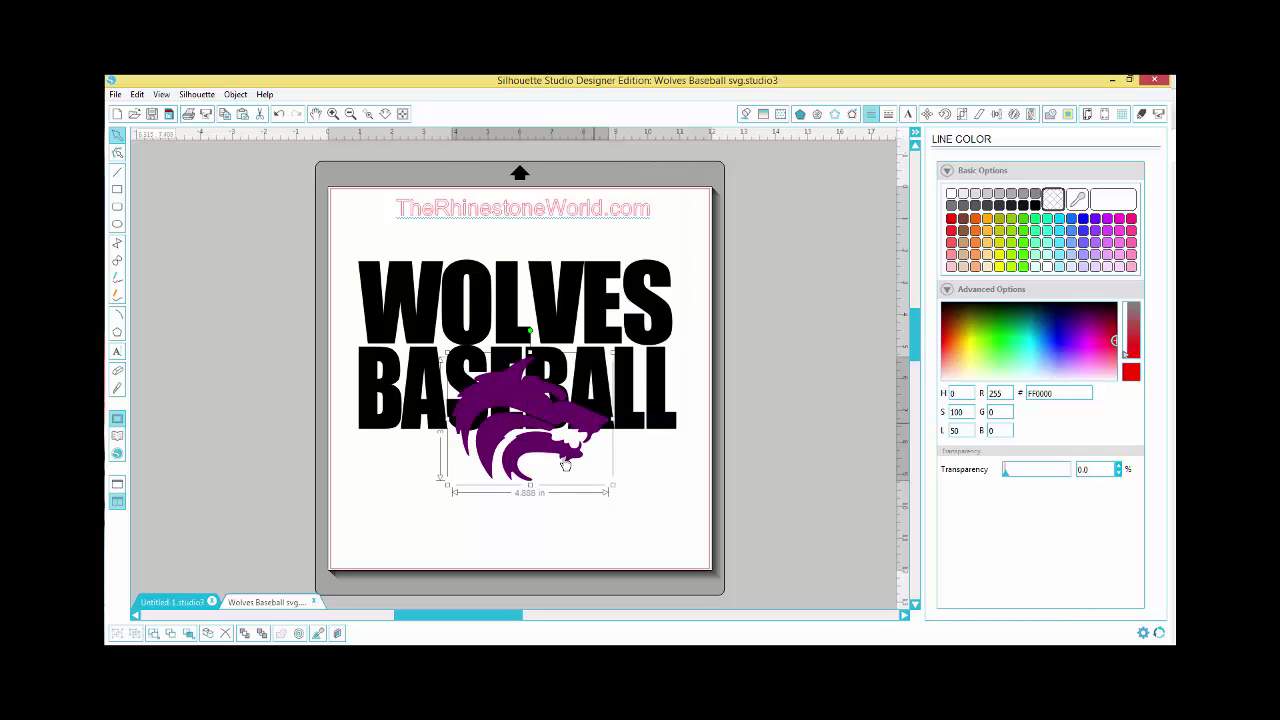
left_click_drag(552, 466, 537, 362)
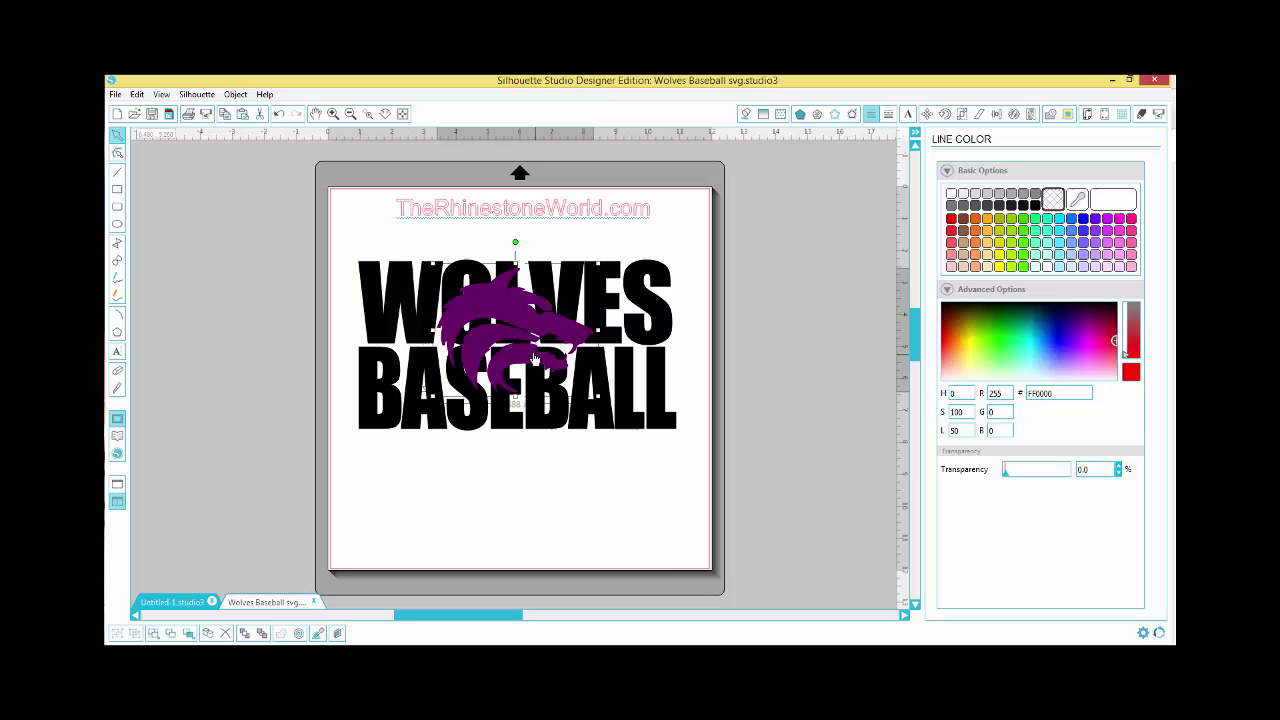
right_click(535, 362)
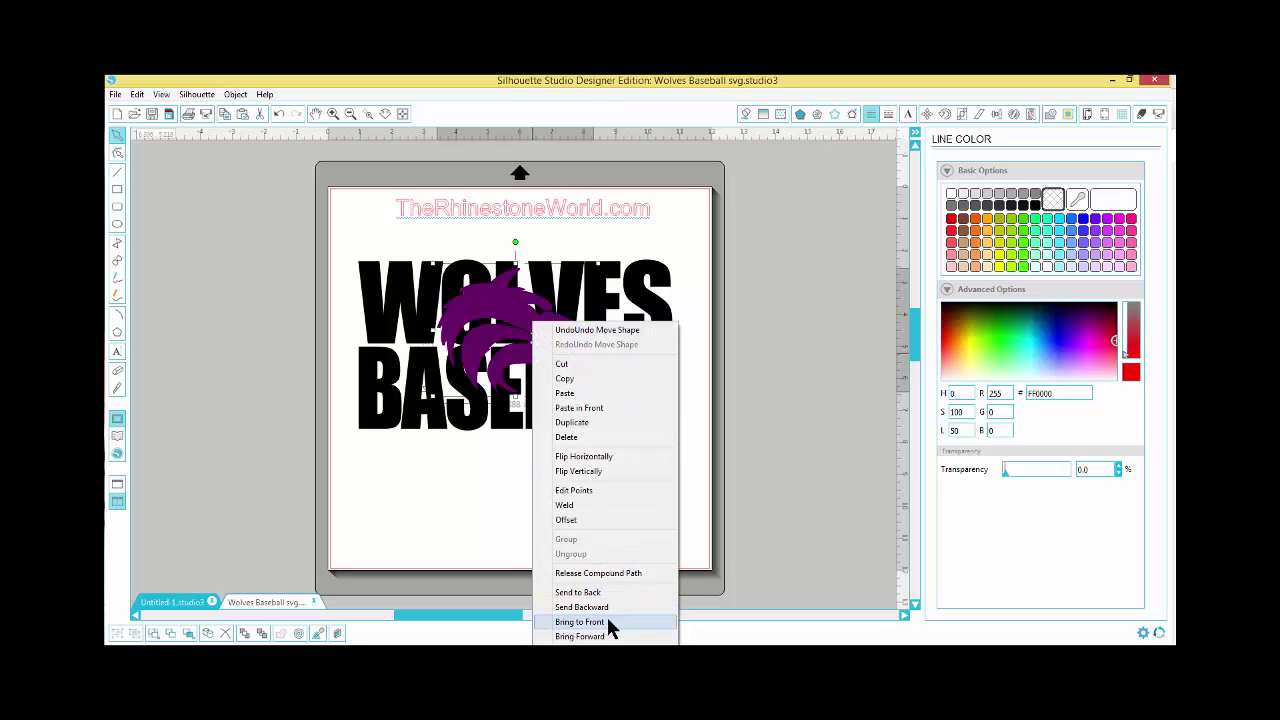
left_click(509, 457)
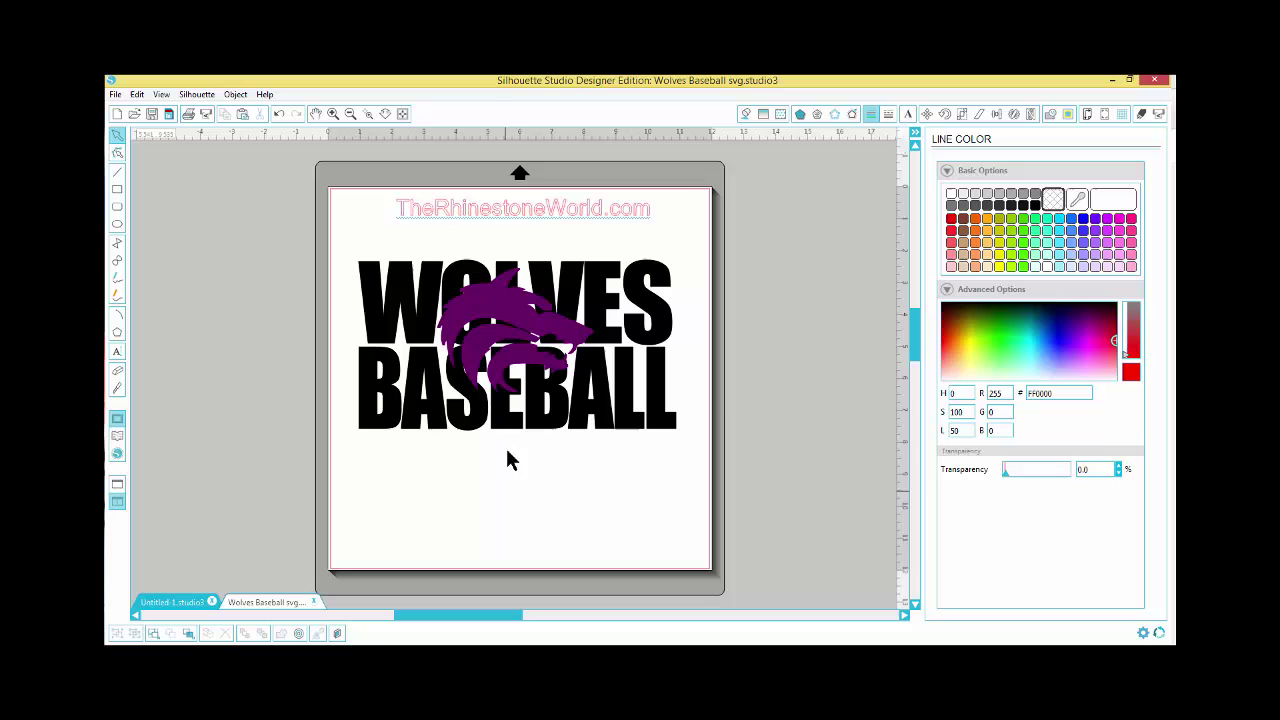
Step: Enlarge the wolf head across both rows and shift it slightly down
left_click(540, 368)
left_click_drag(600, 406, 626, 427)
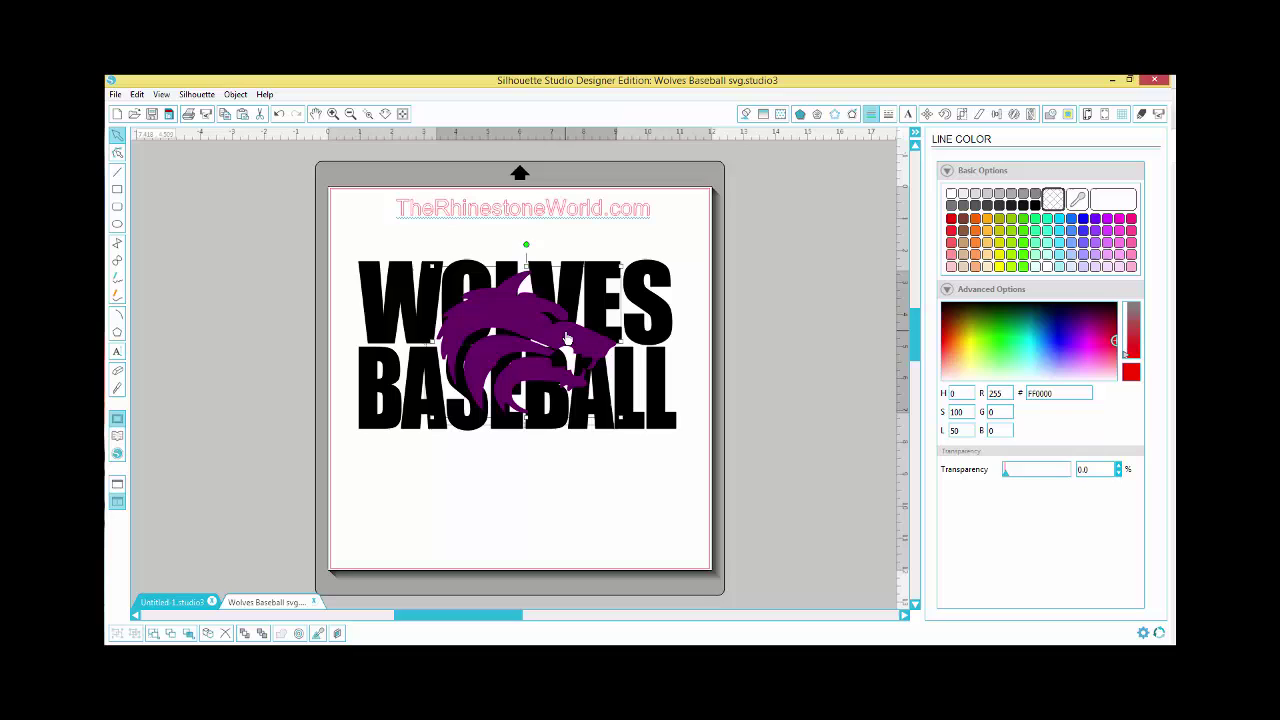
left_click_drag(566, 340, 567, 344)
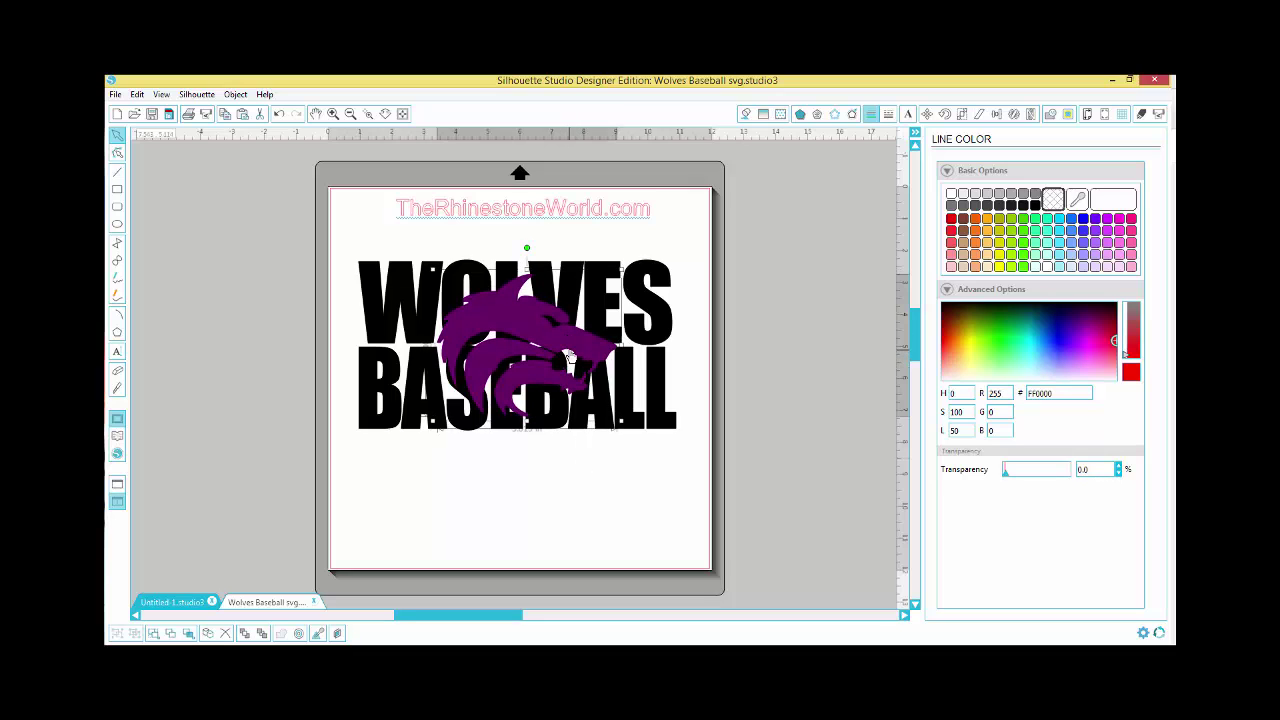
Step: Add a 0.125 in outward offset around the wolf head
left_click(852, 116)
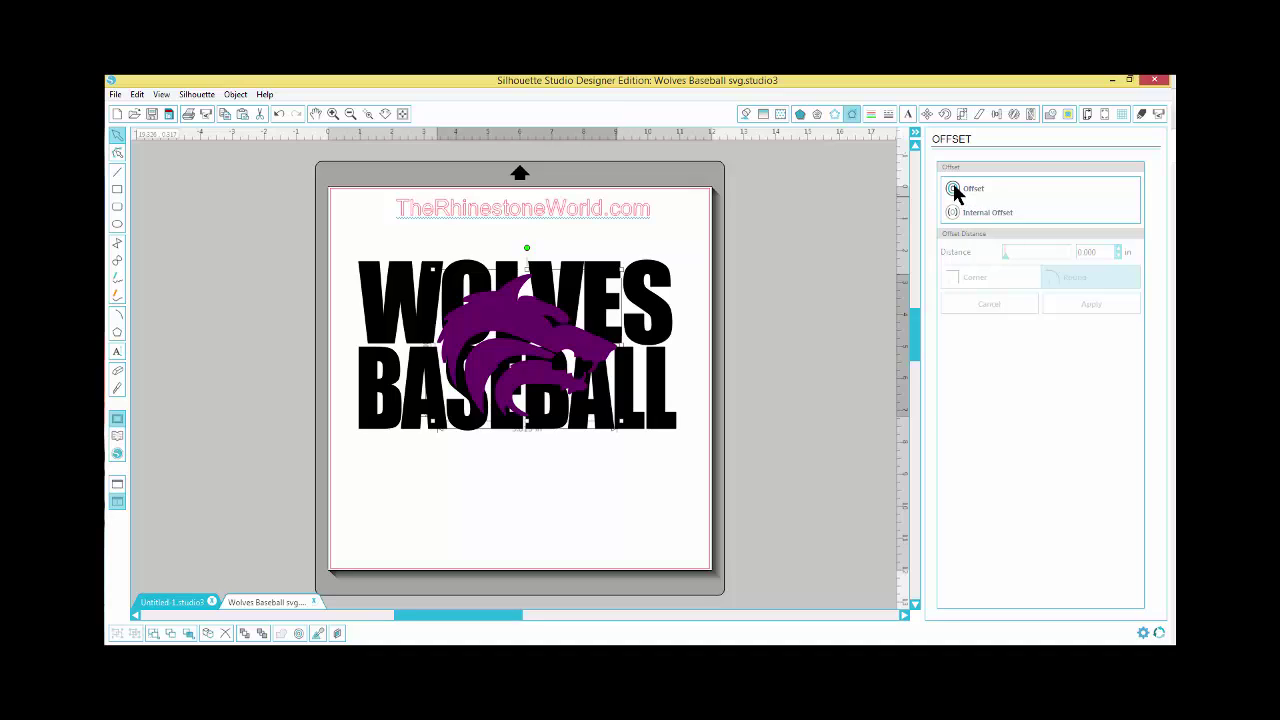
left_click(956, 188)
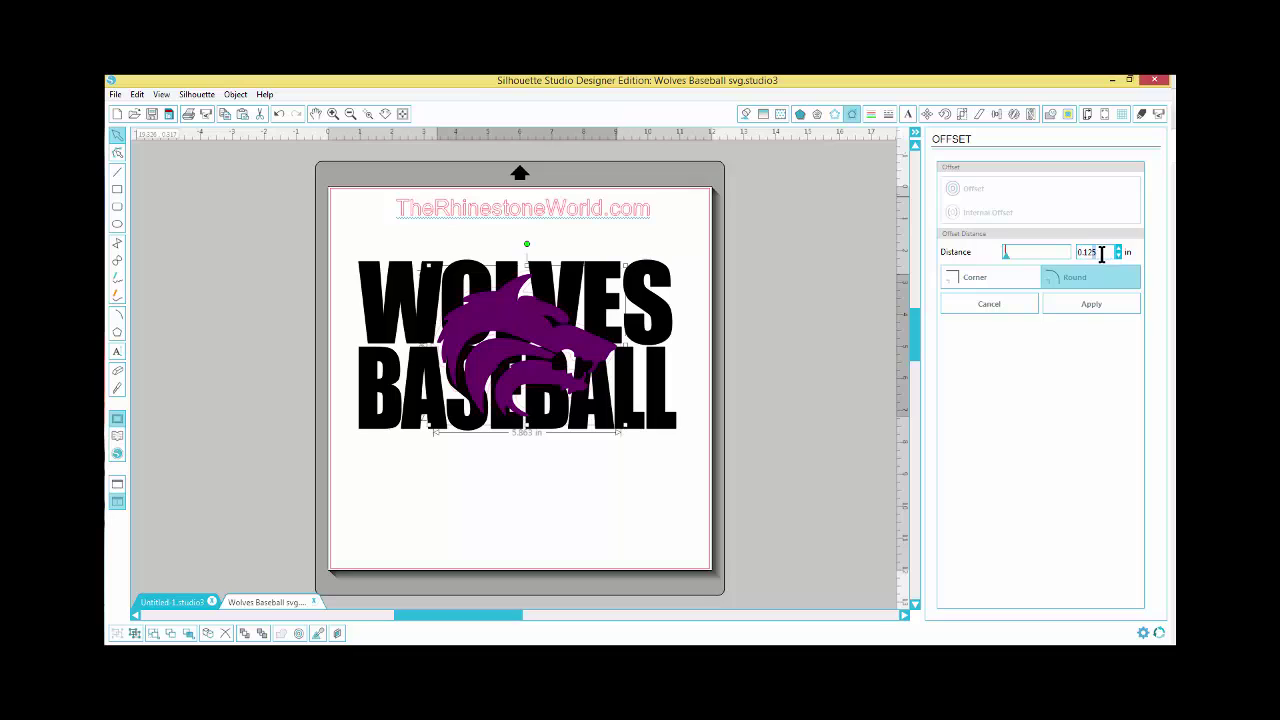
left_click_drag(1087, 252, 1114, 250)
left_click(1093, 304)
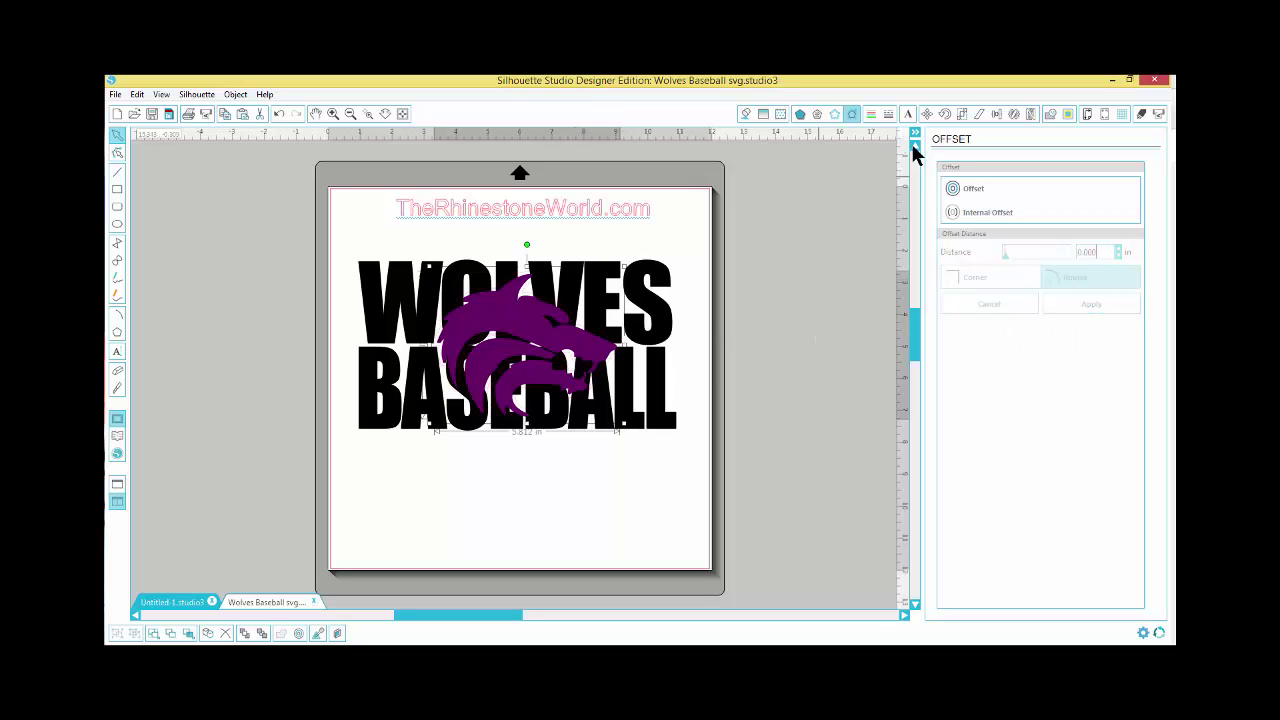
Step: Fill the offset green and remove its outline colour
left_click(745, 113)
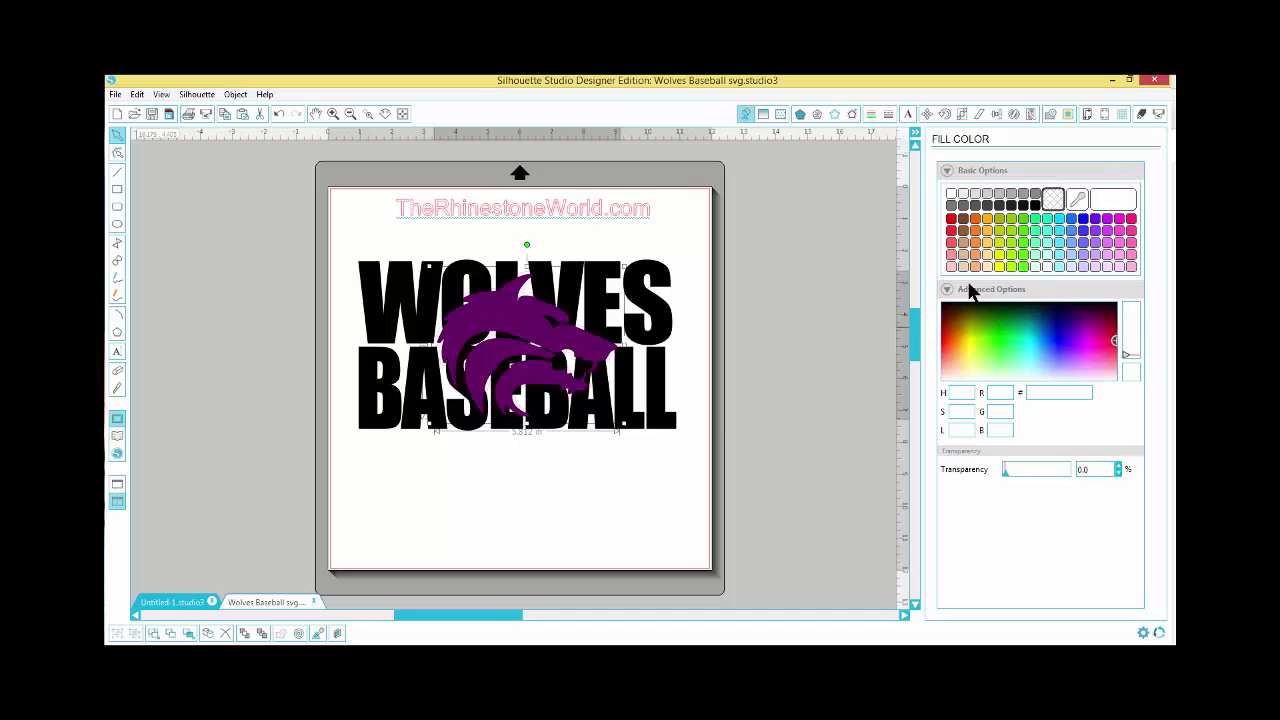
left_click(1023, 218)
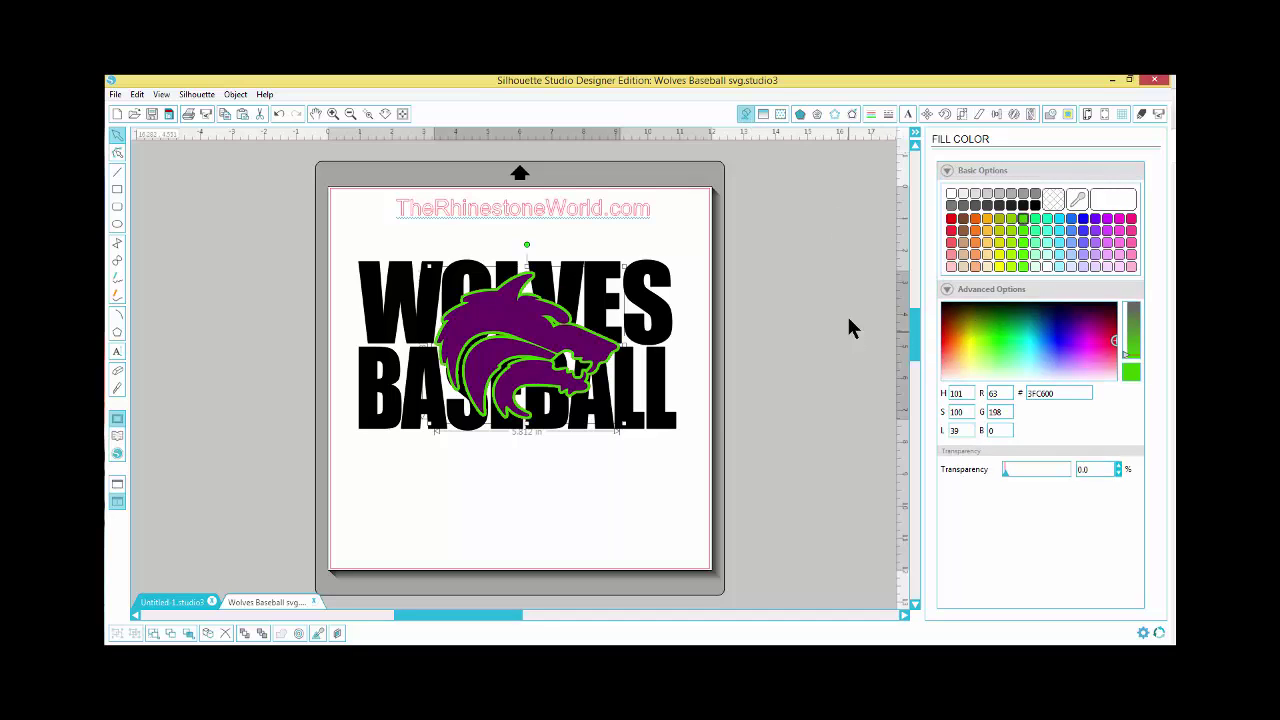
left_click(871, 112)
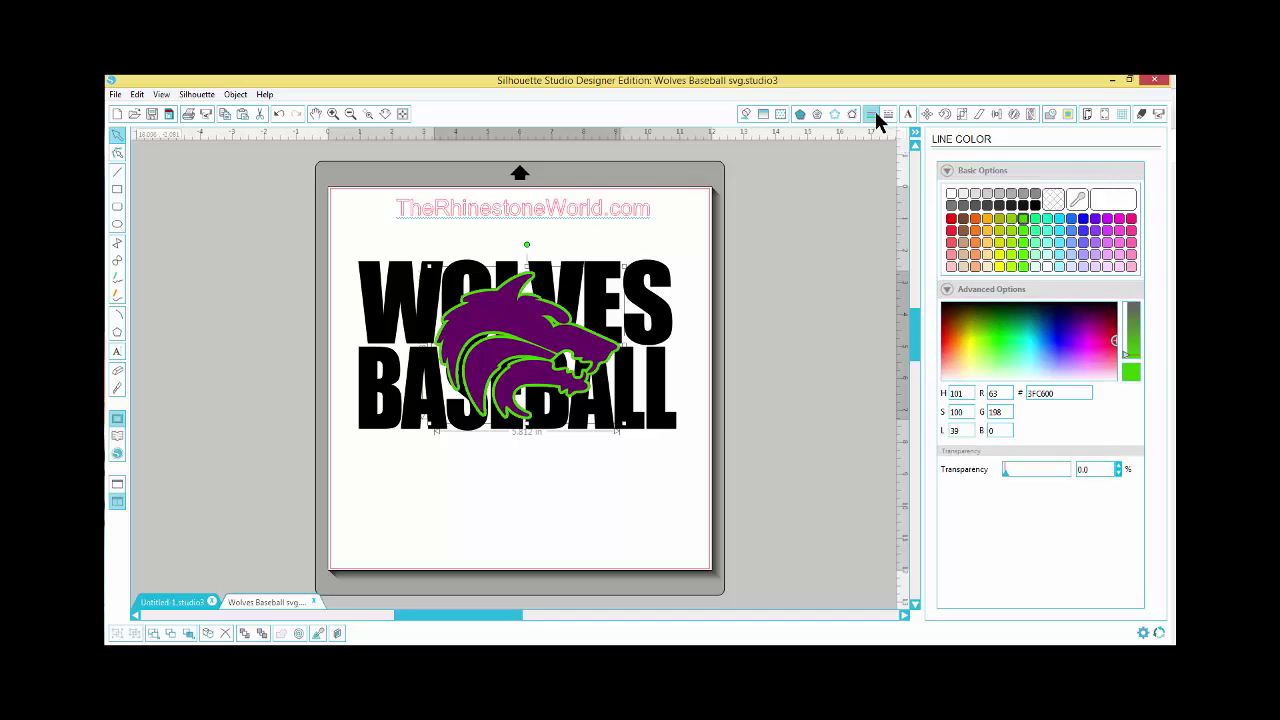
left_click(1054, 200)
left_click(684, 291)
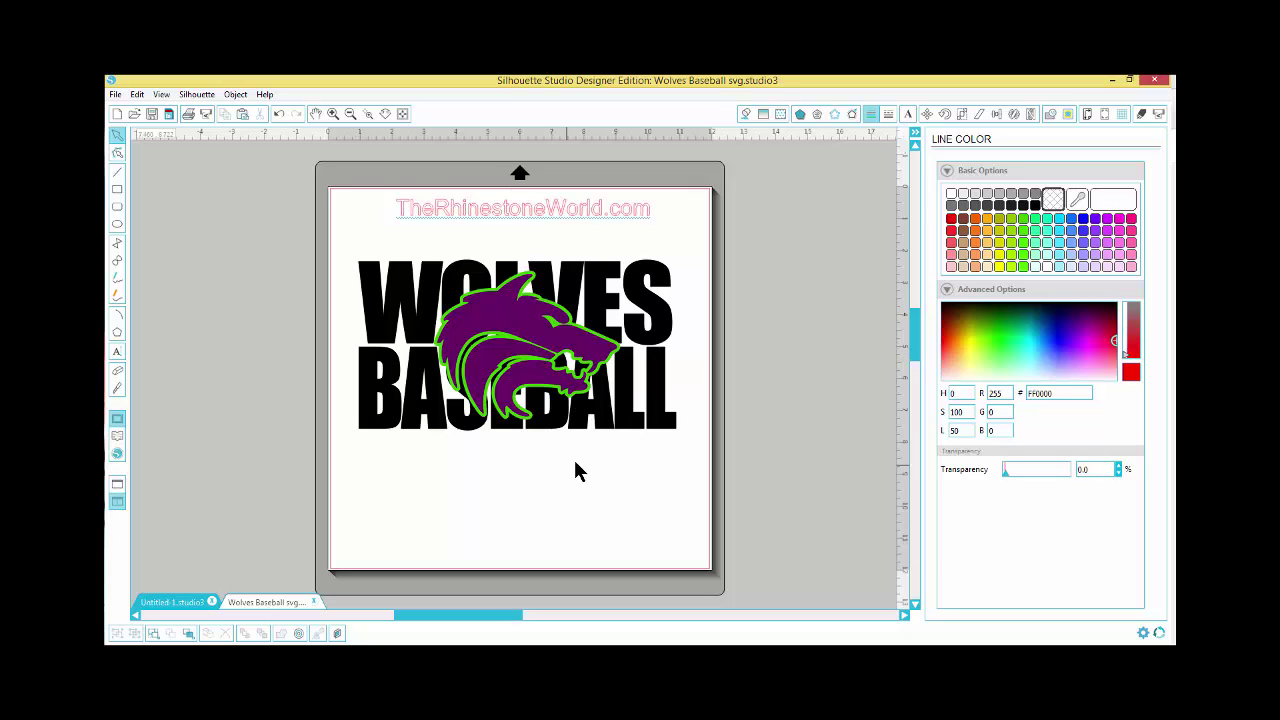
Step: Replicate the WOLVES BASEBALL design in place, then undo the stray offset copy
left_click(626, 426)
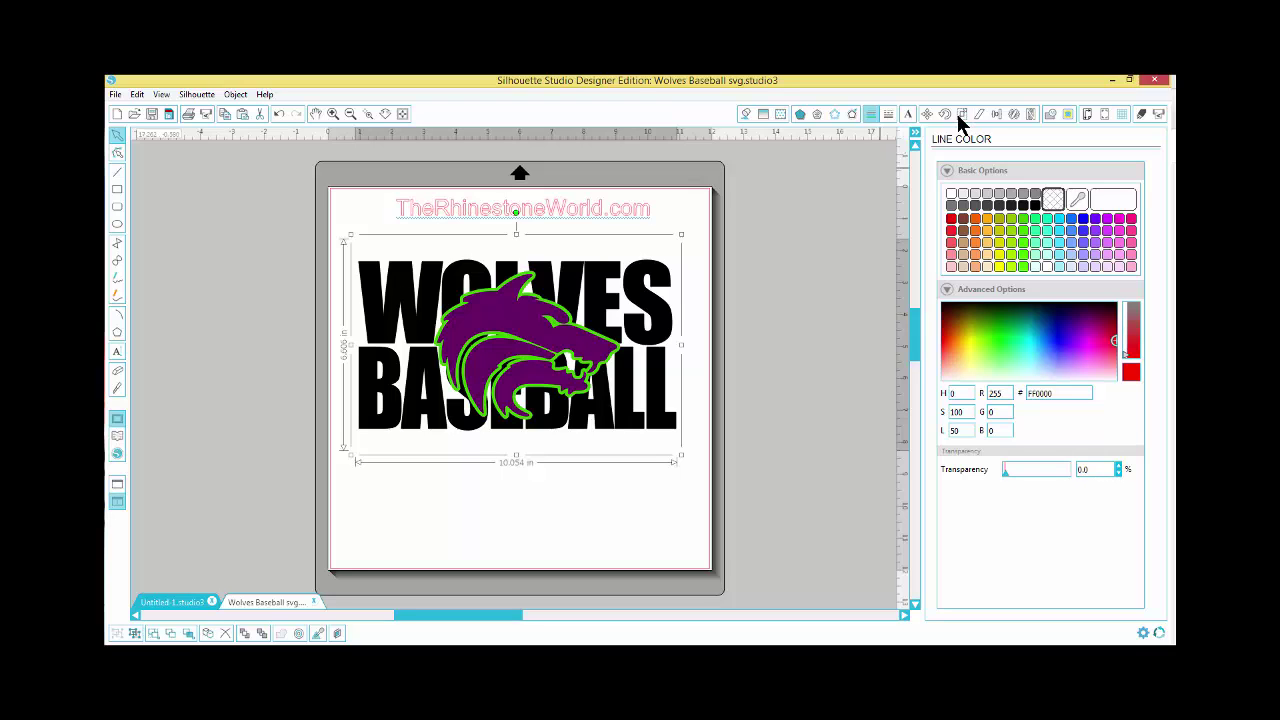
left_click(1015, 114)
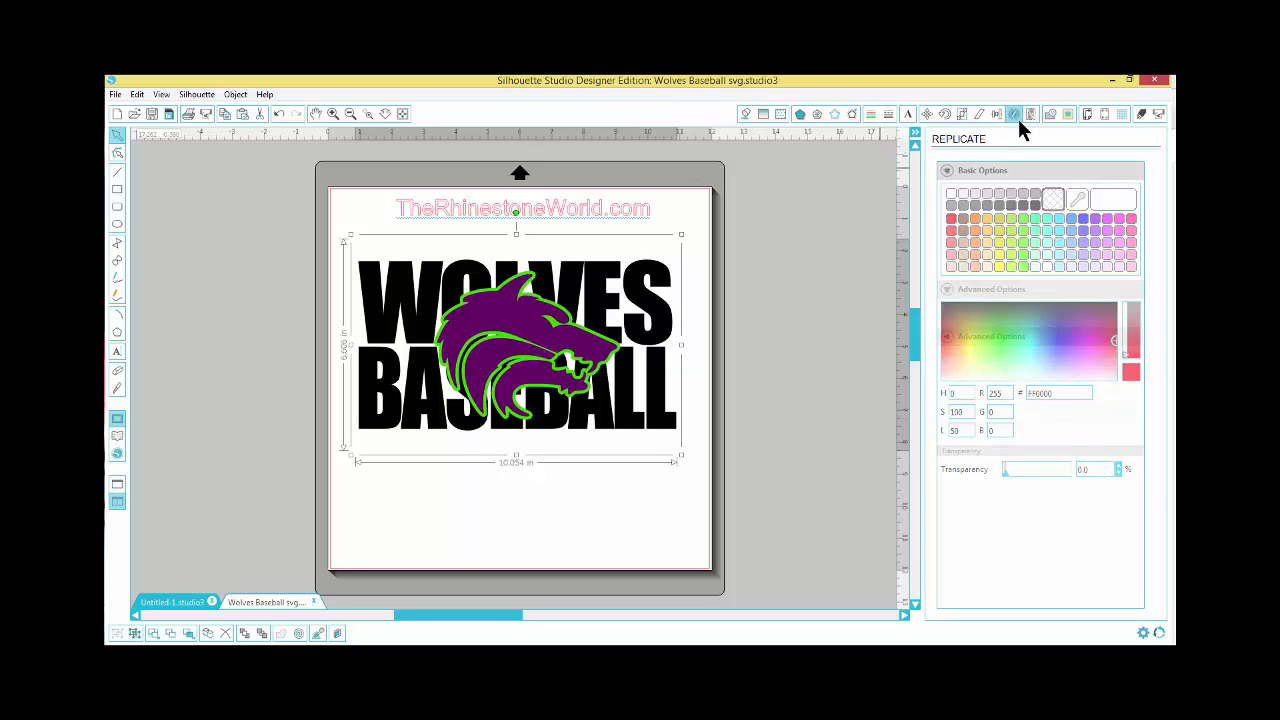
left_click_drag(1150, 255, 1153, 465)
left_click(666, 424)
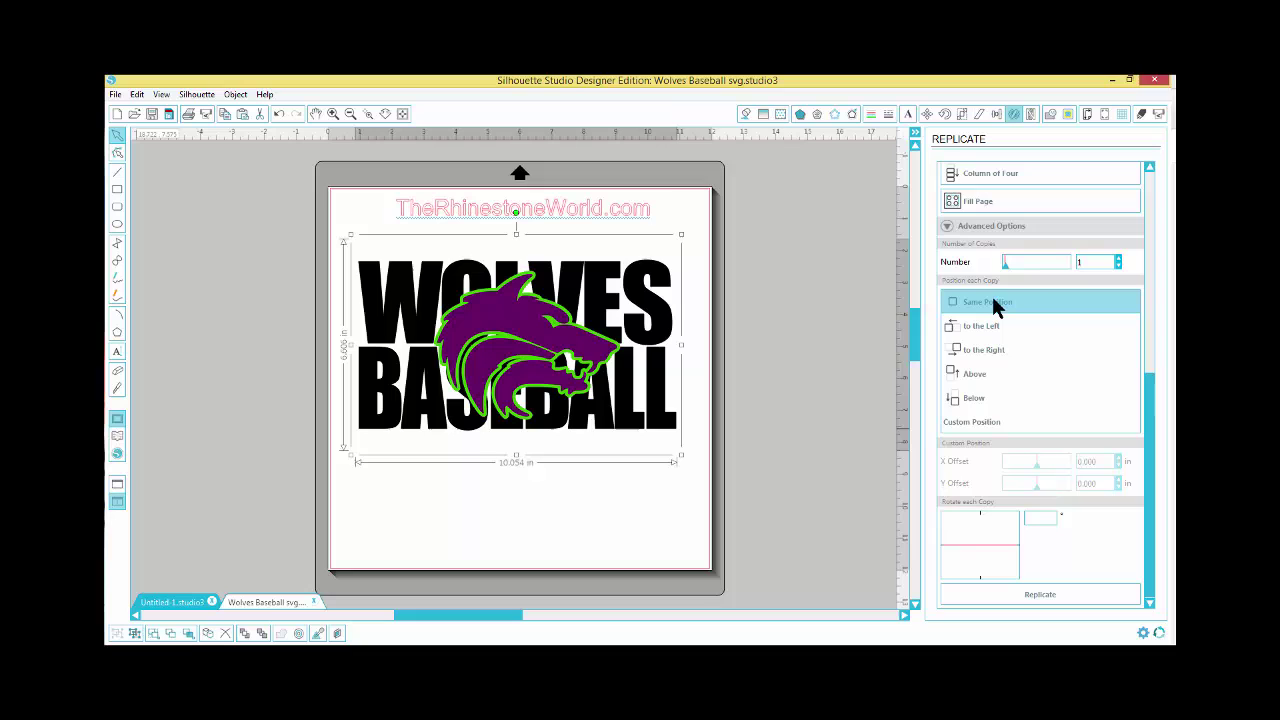
left_click(1040, 595)
left_click_drag(672, 422, 609, 473)
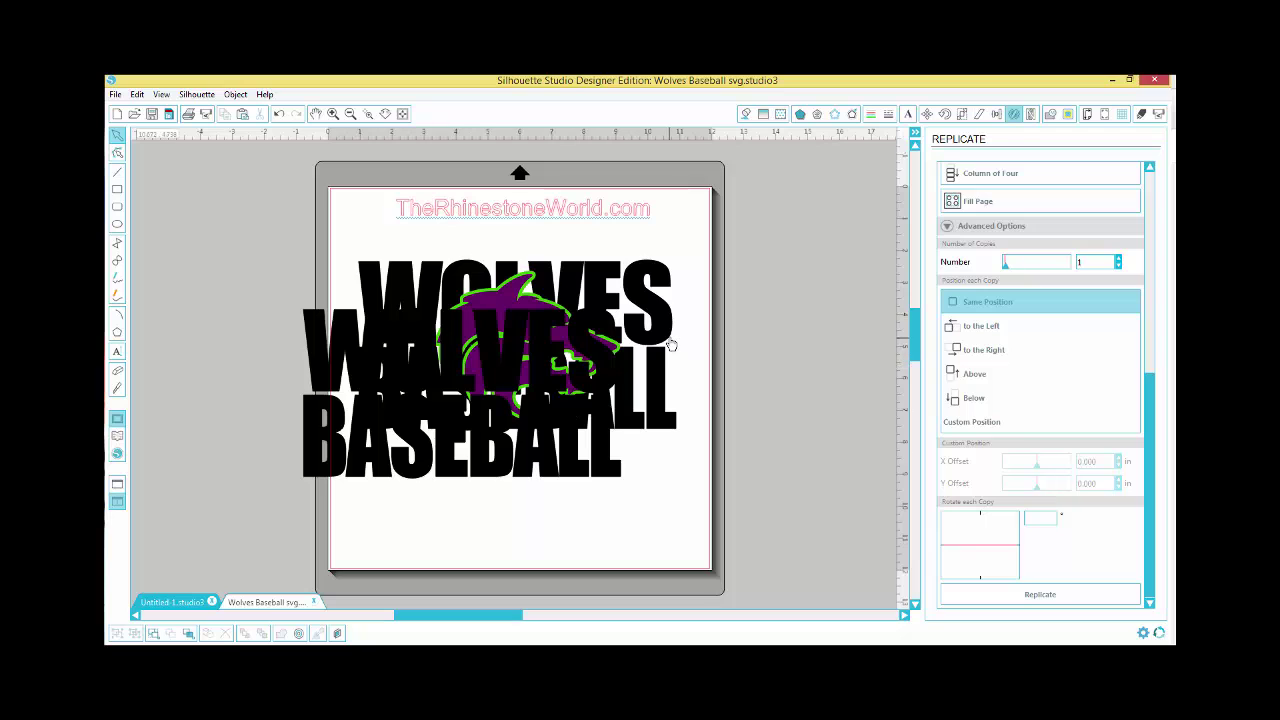
key("ctrl+z")
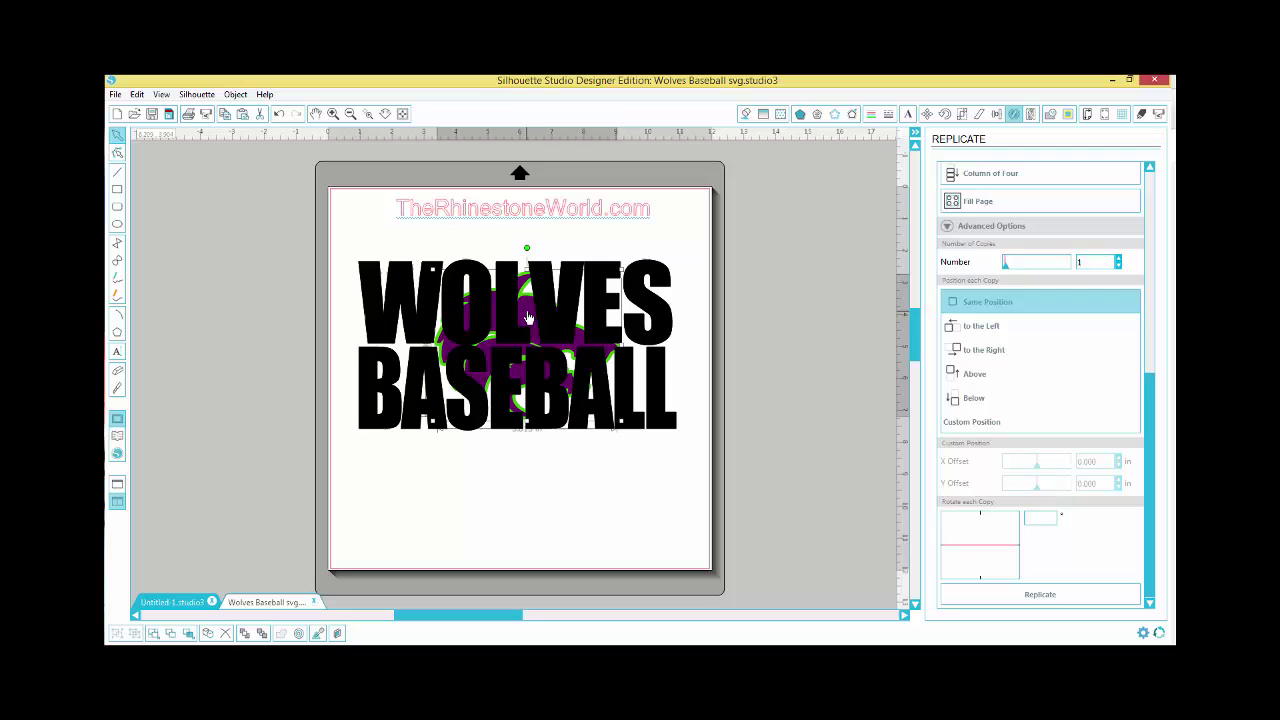
Step: Try duplicating the design and cropping the lettering against the mascot, undoing both
left_click(657, 384)
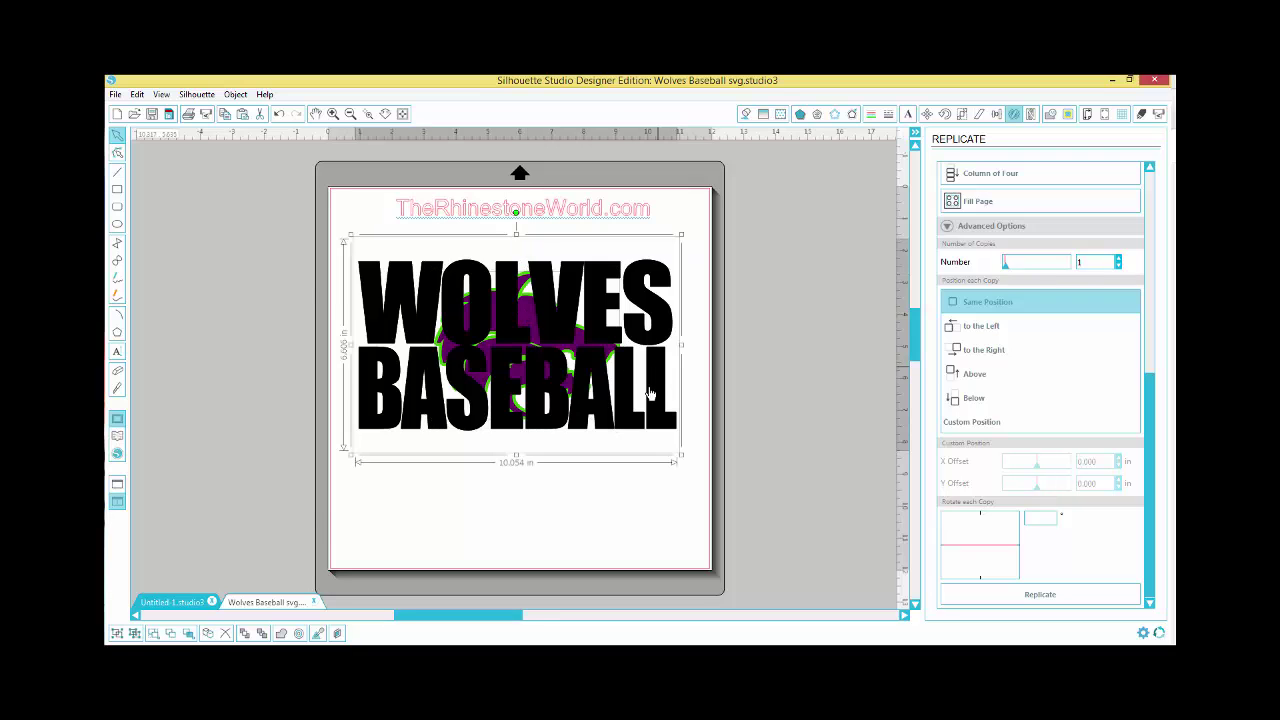
left_click_drag(652, 392, 598, 470)
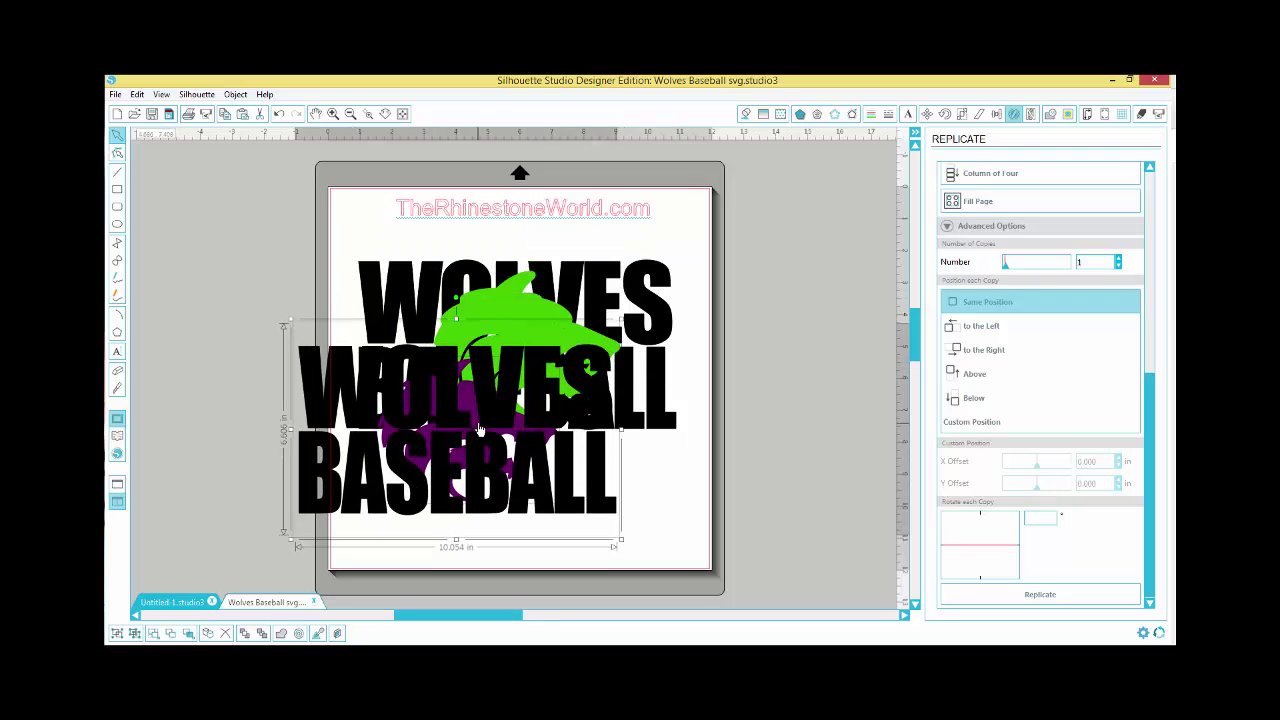
key("ctrl+z")
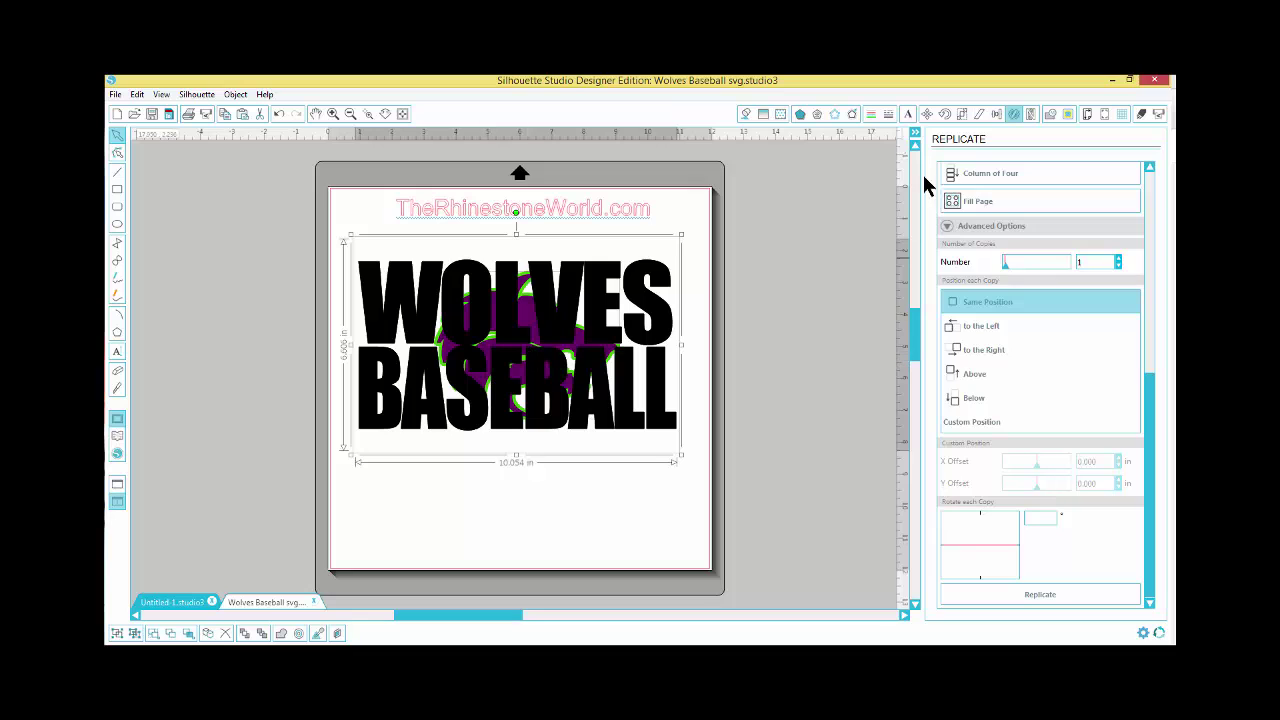
left_click(1050, 114)
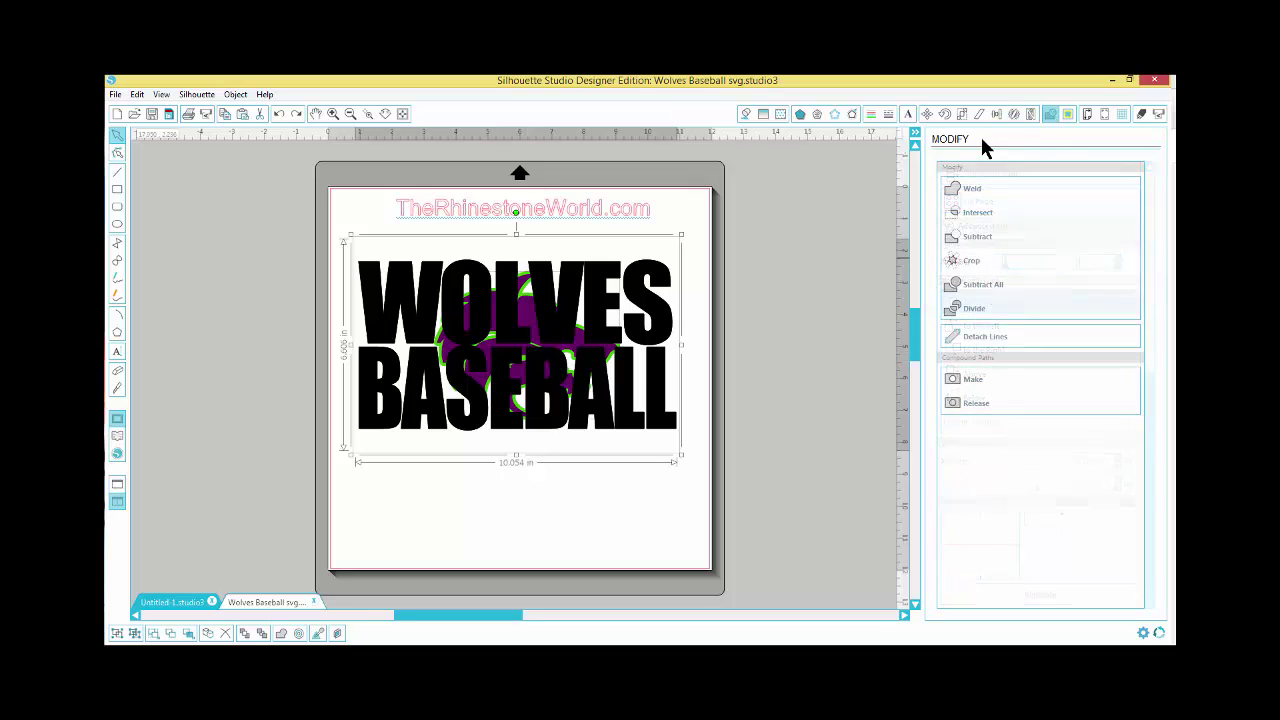
left_click(971, 264)
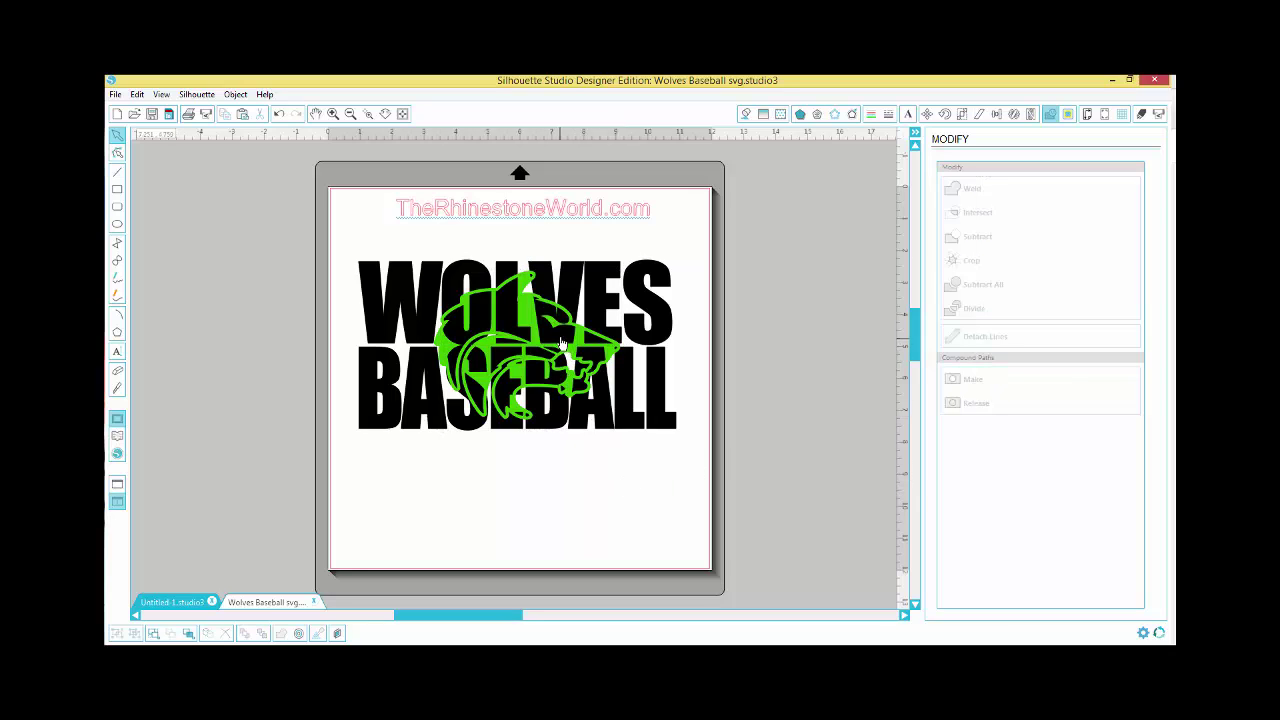
key("ctrl+a")
Step: Fill the WOLVES BASEBALL lettering blue and reselect the whole design
left_click(596, 478)
key("ctrl+a")
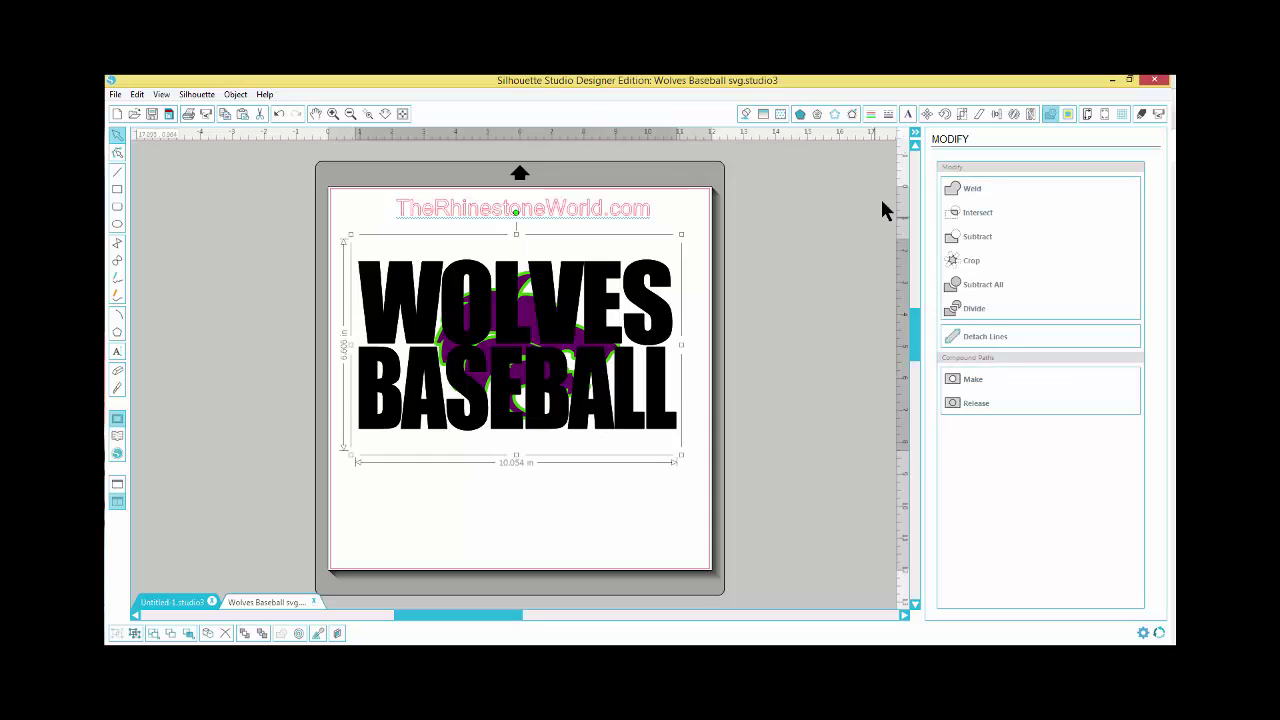
left_click(746, 116)
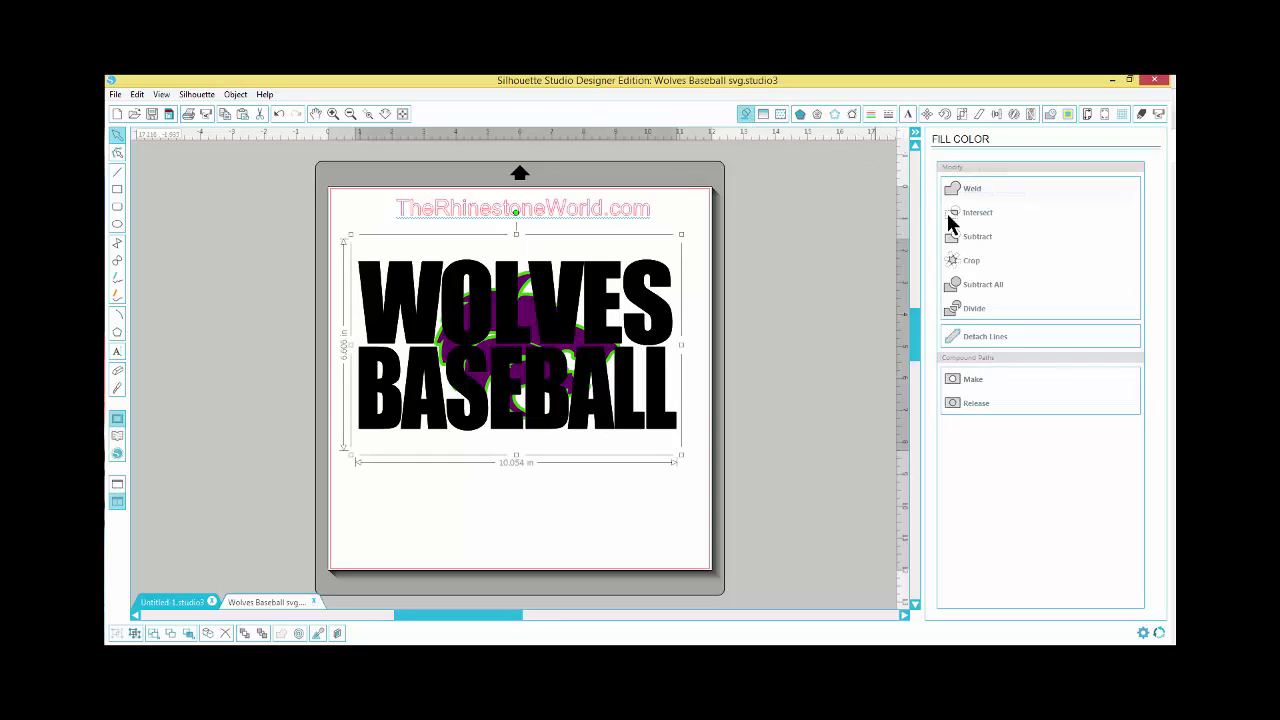
left_click(1084, 220)
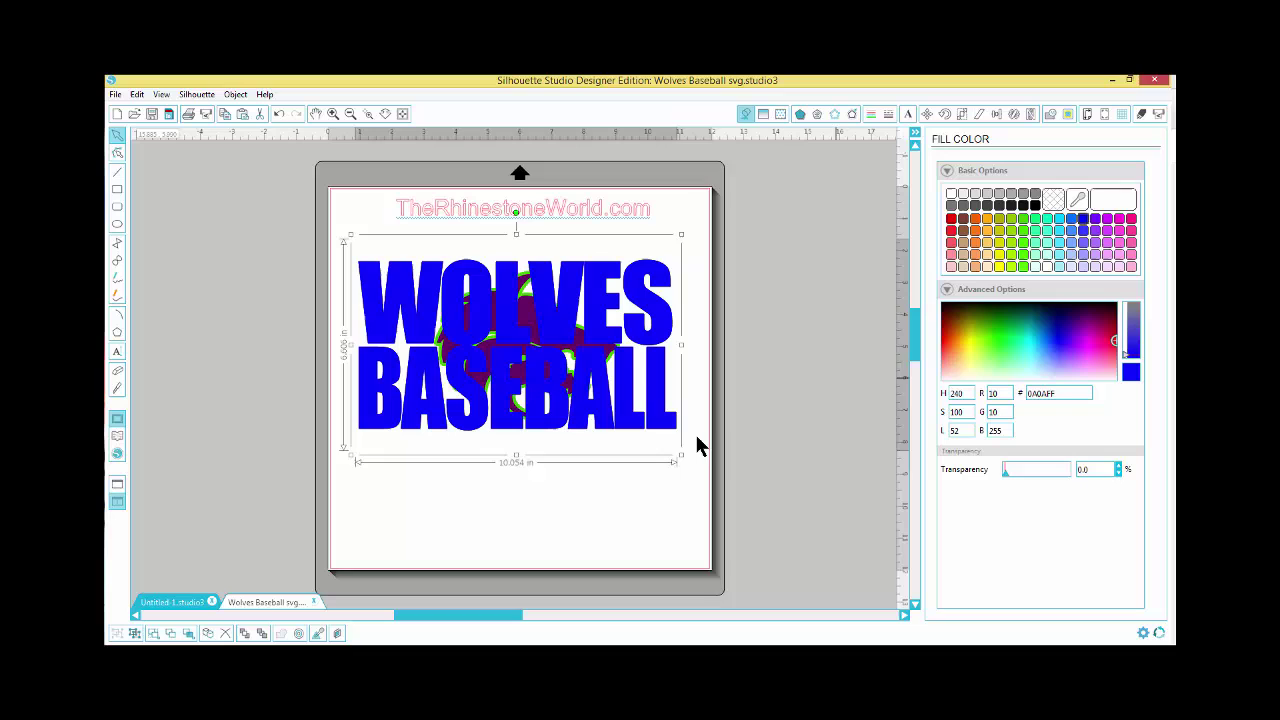
left_click(628, 470)
left_click(580, 343)
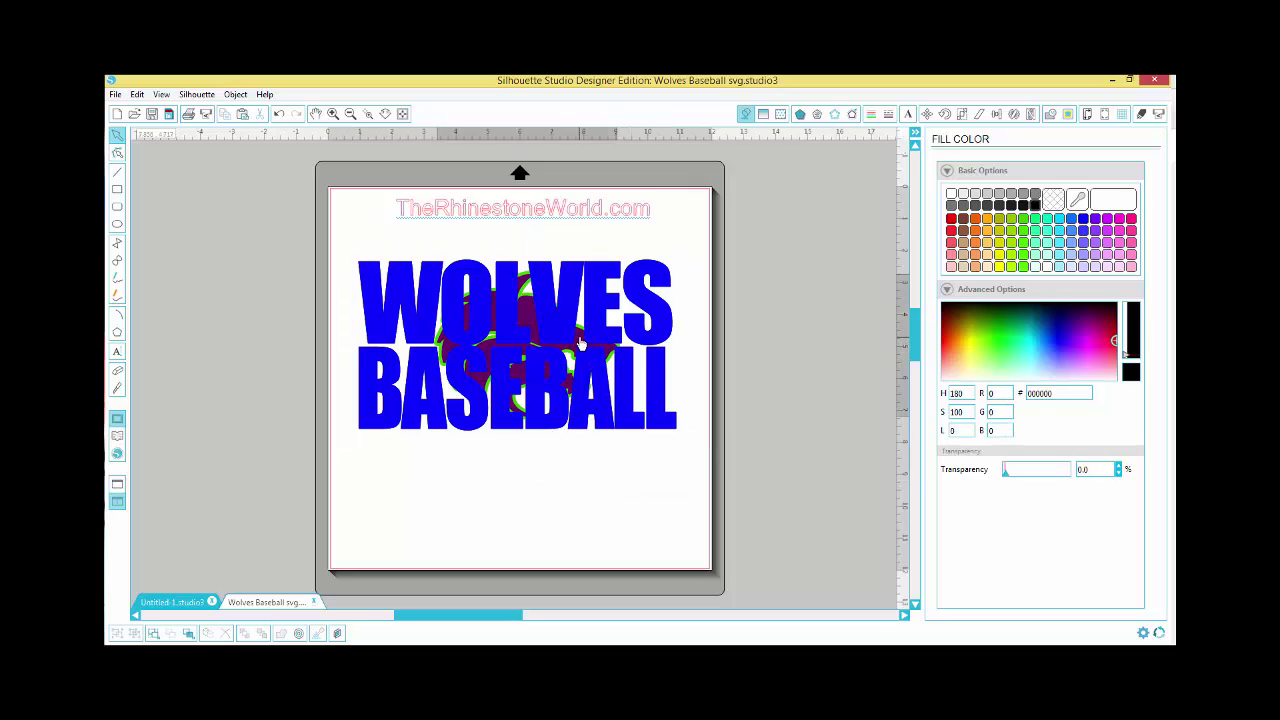
left_click(657, 398)
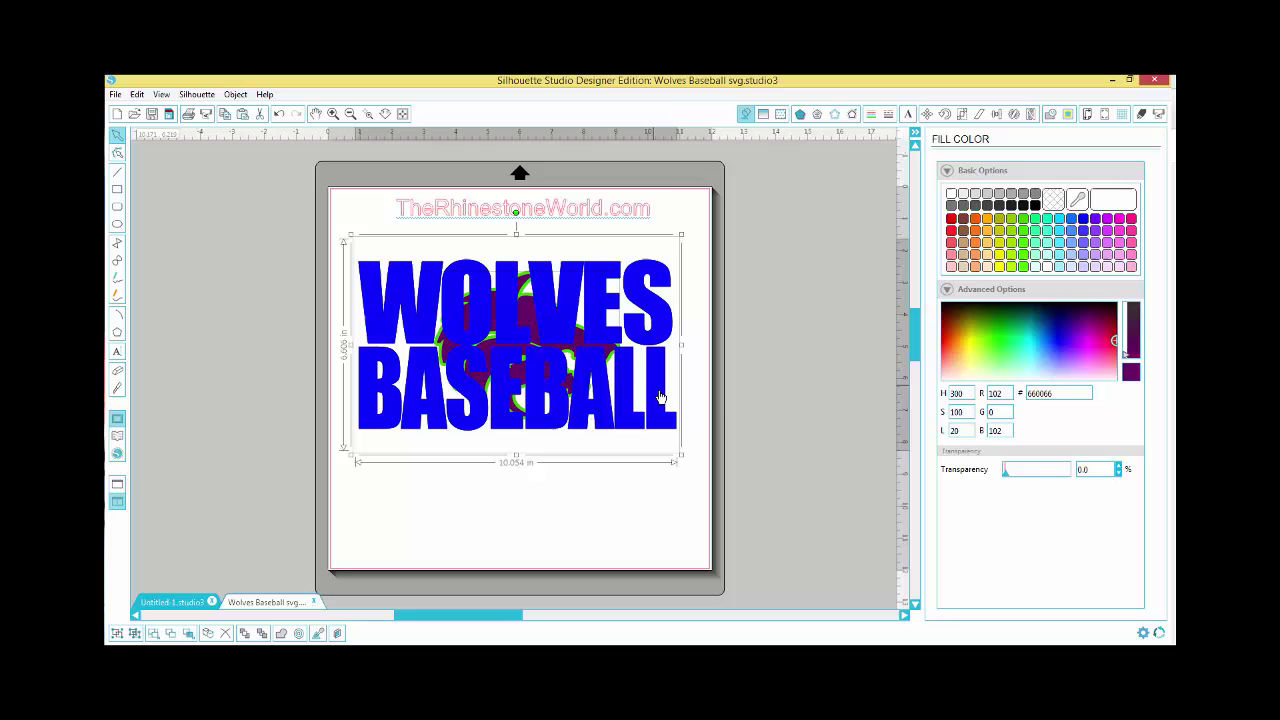
Step: Crop the lettering around the wolf head
left_click(1051, 113)
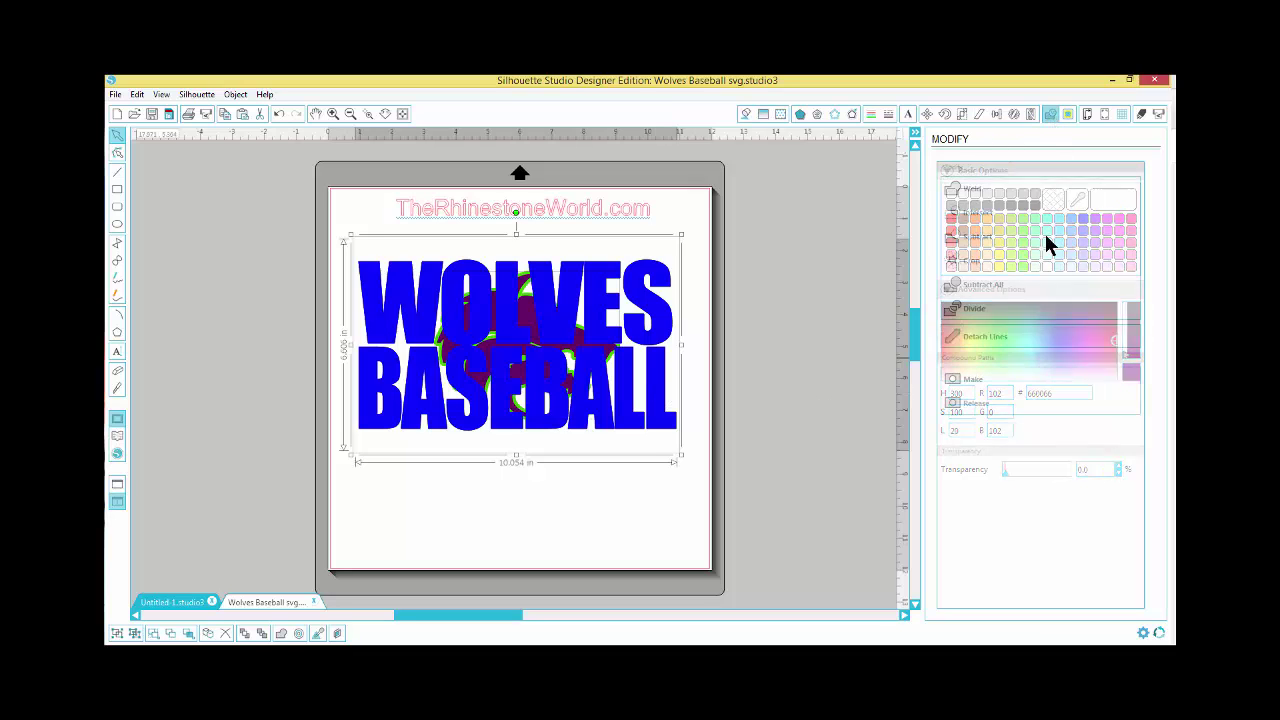
left_click(971, 262)
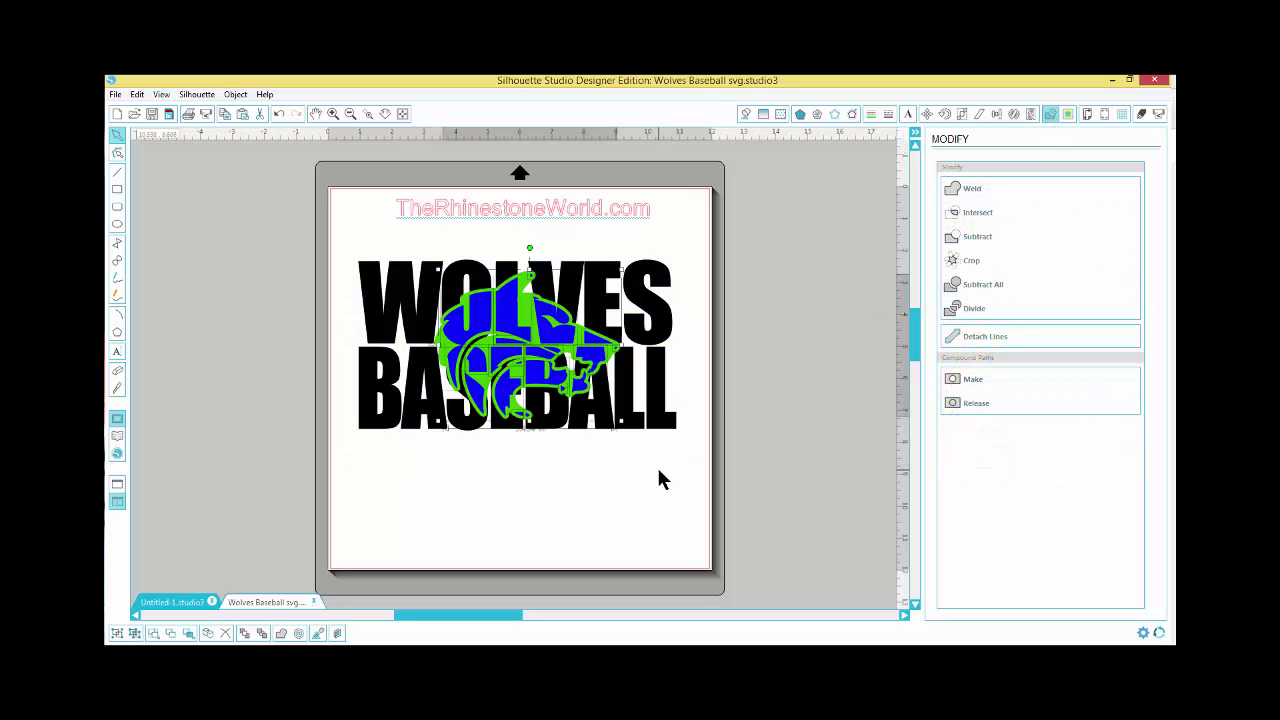
left_click(658, 480)
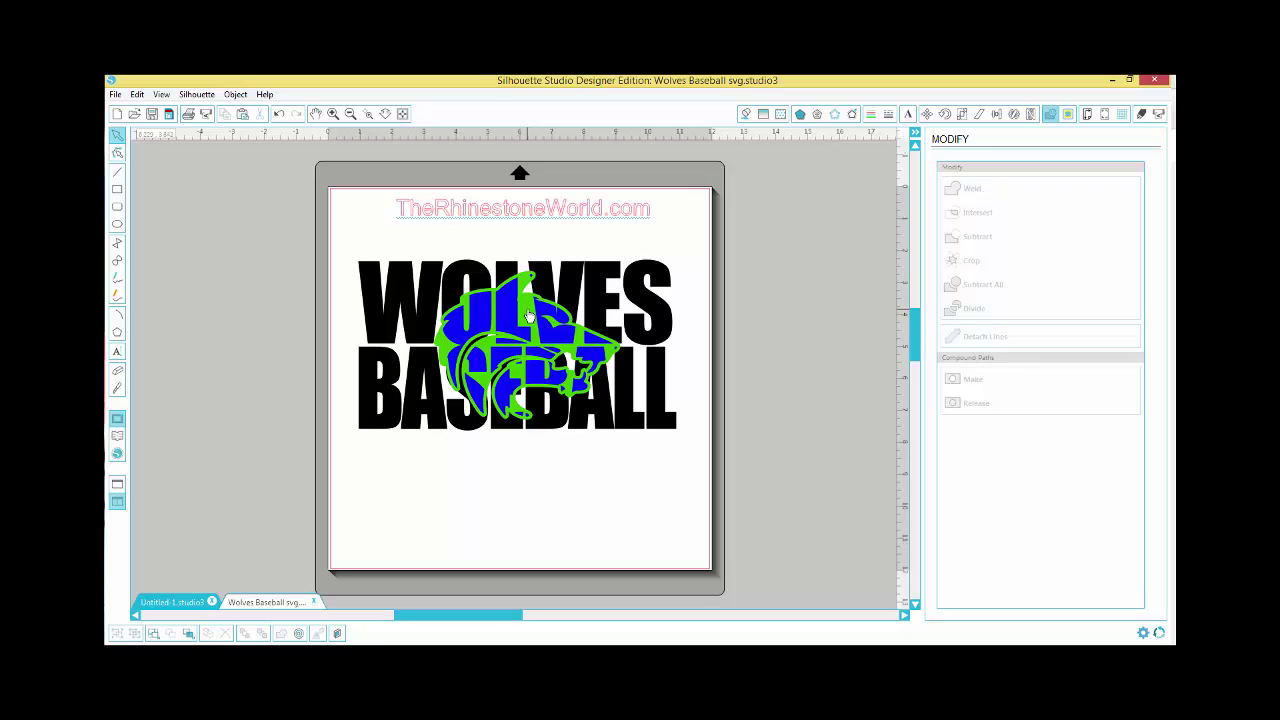
Step: Subtract the wolf outline from the letters and delete the leftover piece
left_click(528, 316)
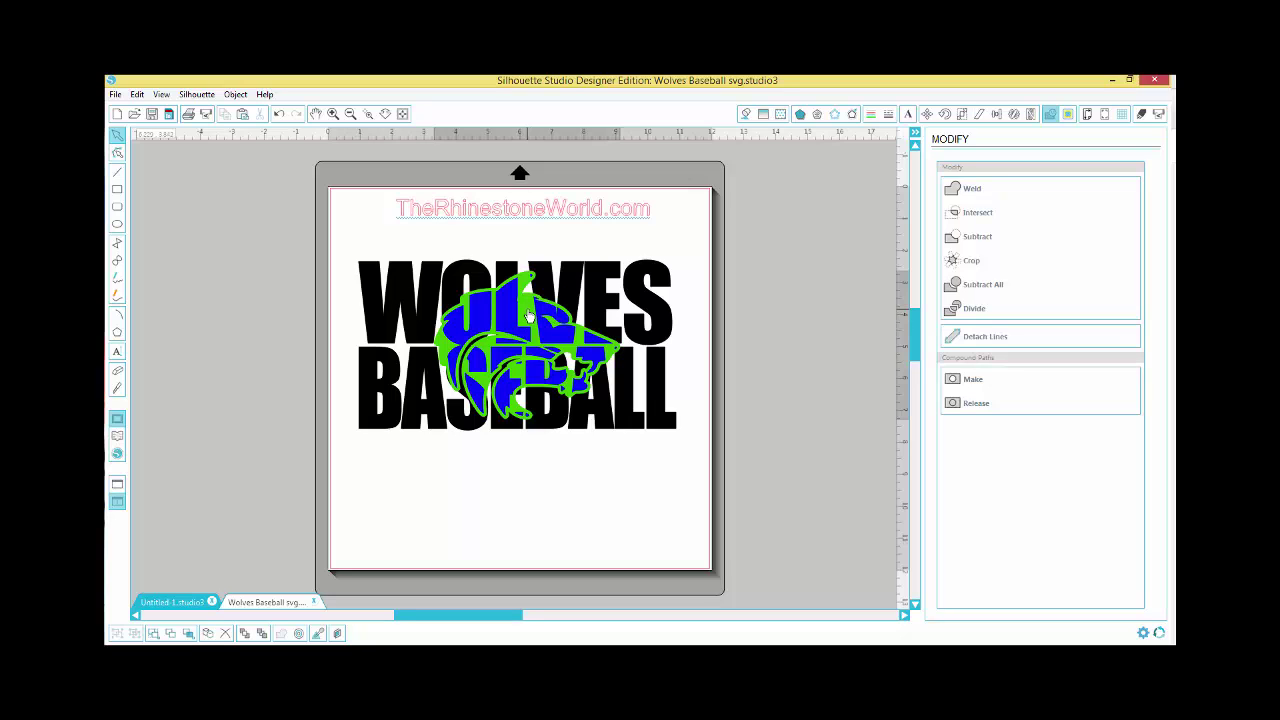
left_click(665, 333, "shift")
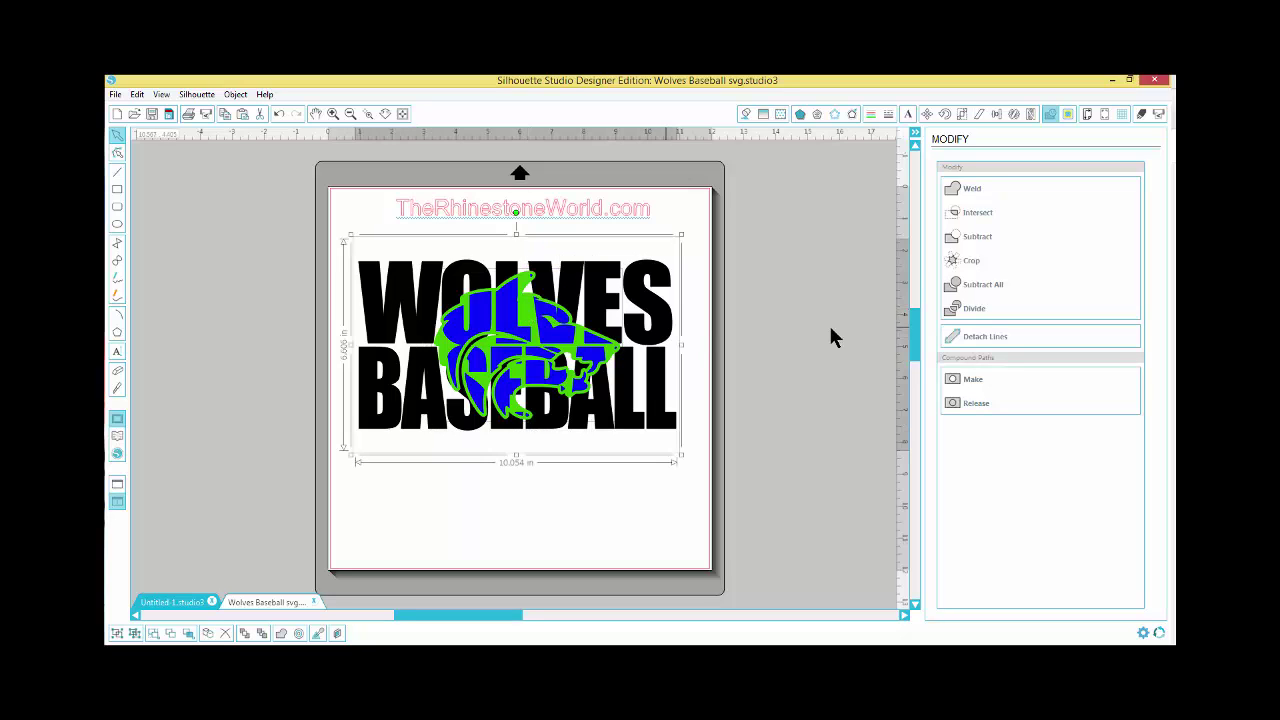
left_click(969, 242)
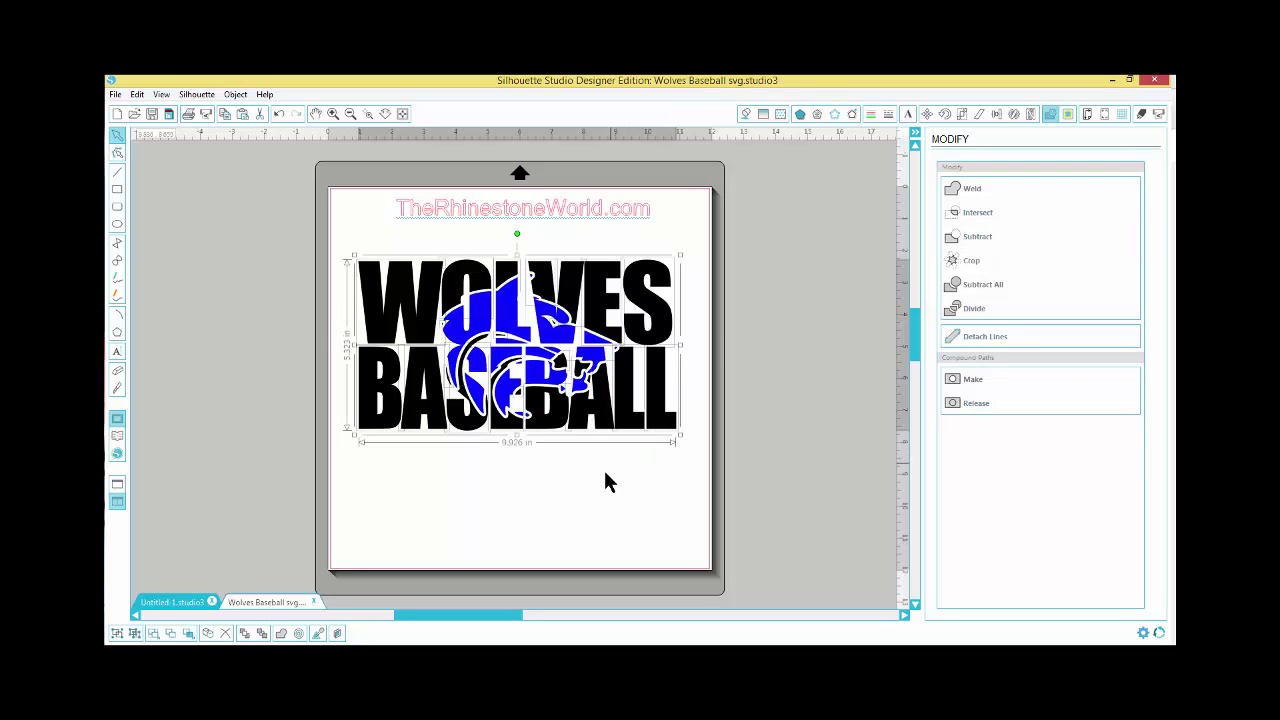
left_click(603, 470)
left_click(576, 344)
key("Delete")
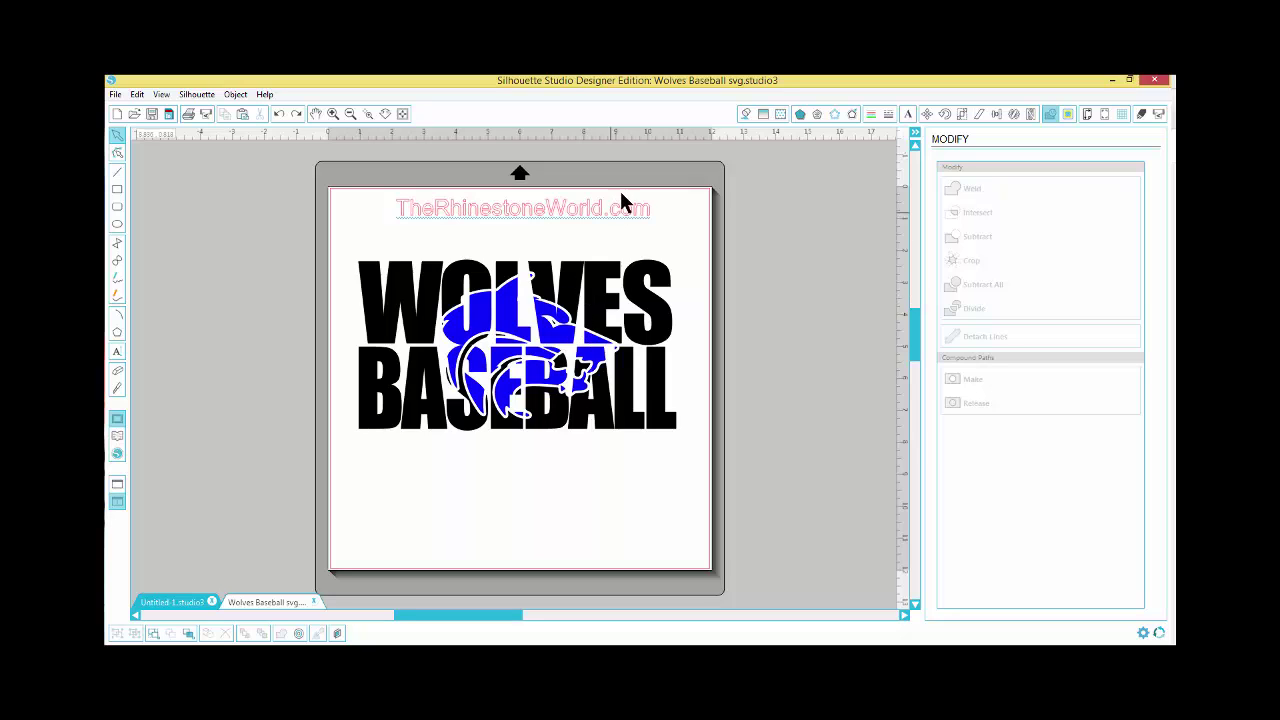
Step: Delete the TheRhinestoneWorld.com text, then set Advanced cutting by Fill Color with black and blue fills ticked
left_click(627, 221)
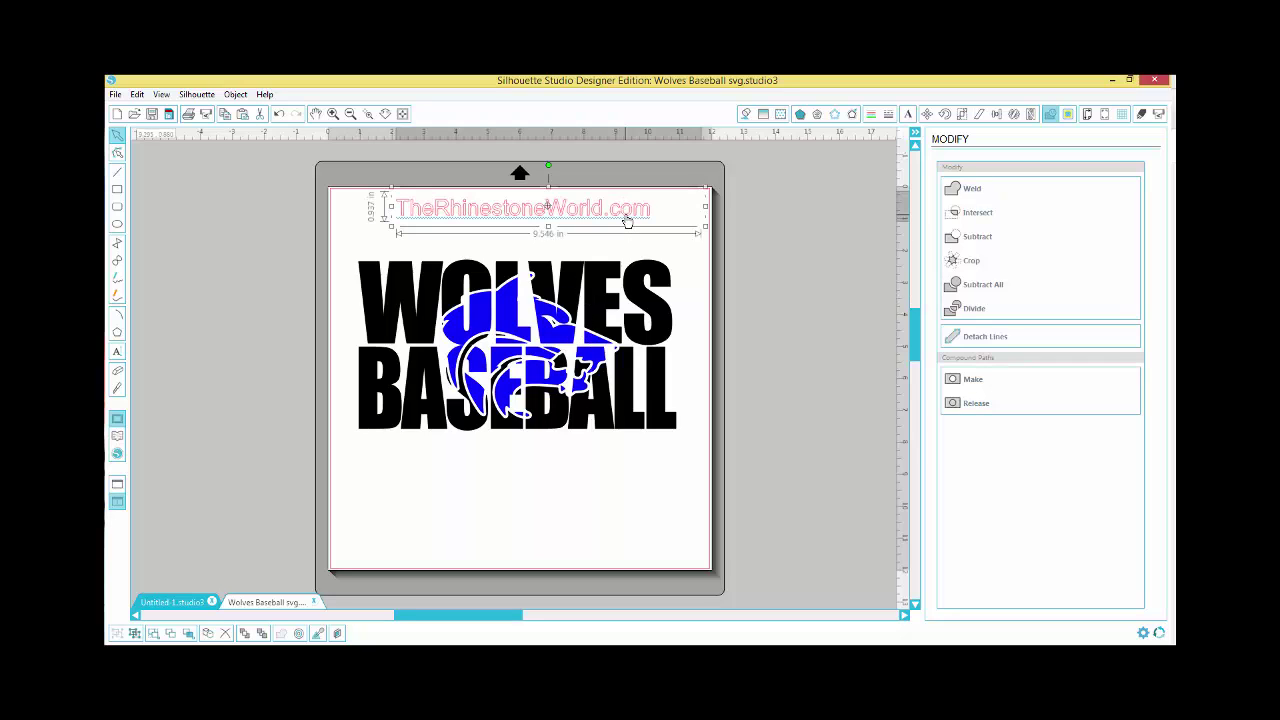
key("Delete")
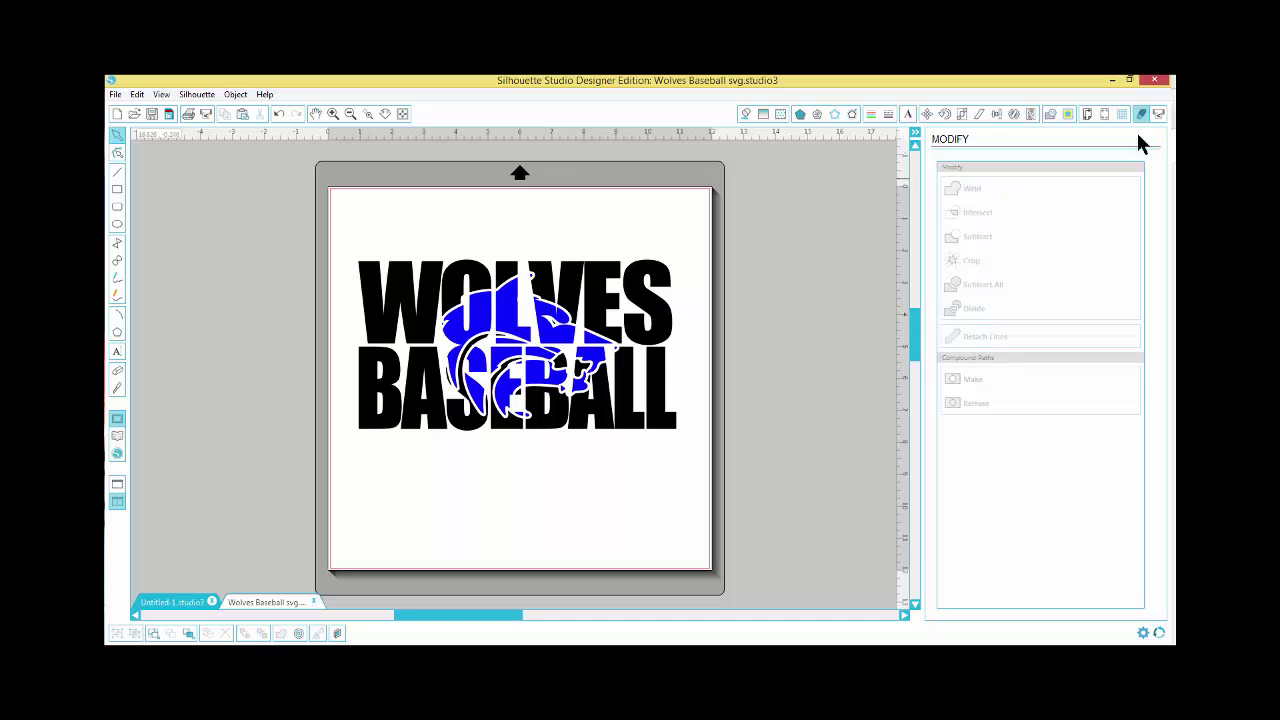
left_click(1141, 113)
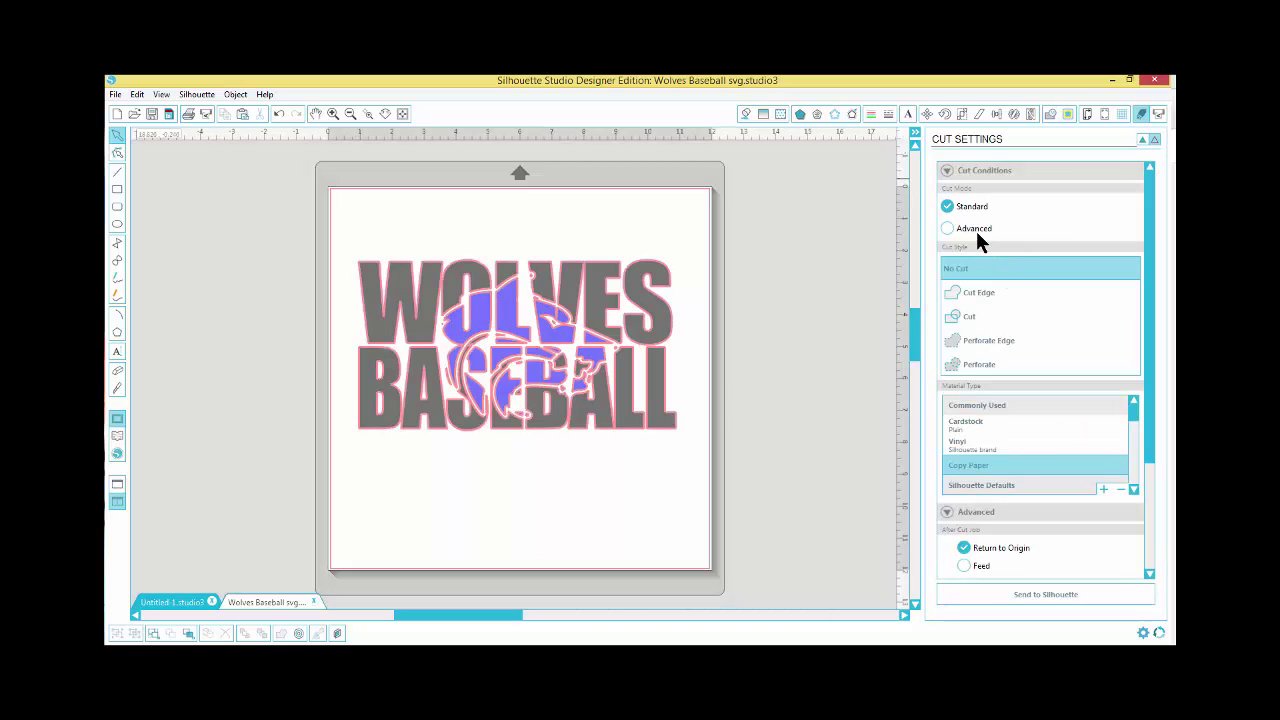
left_click(975, 228)
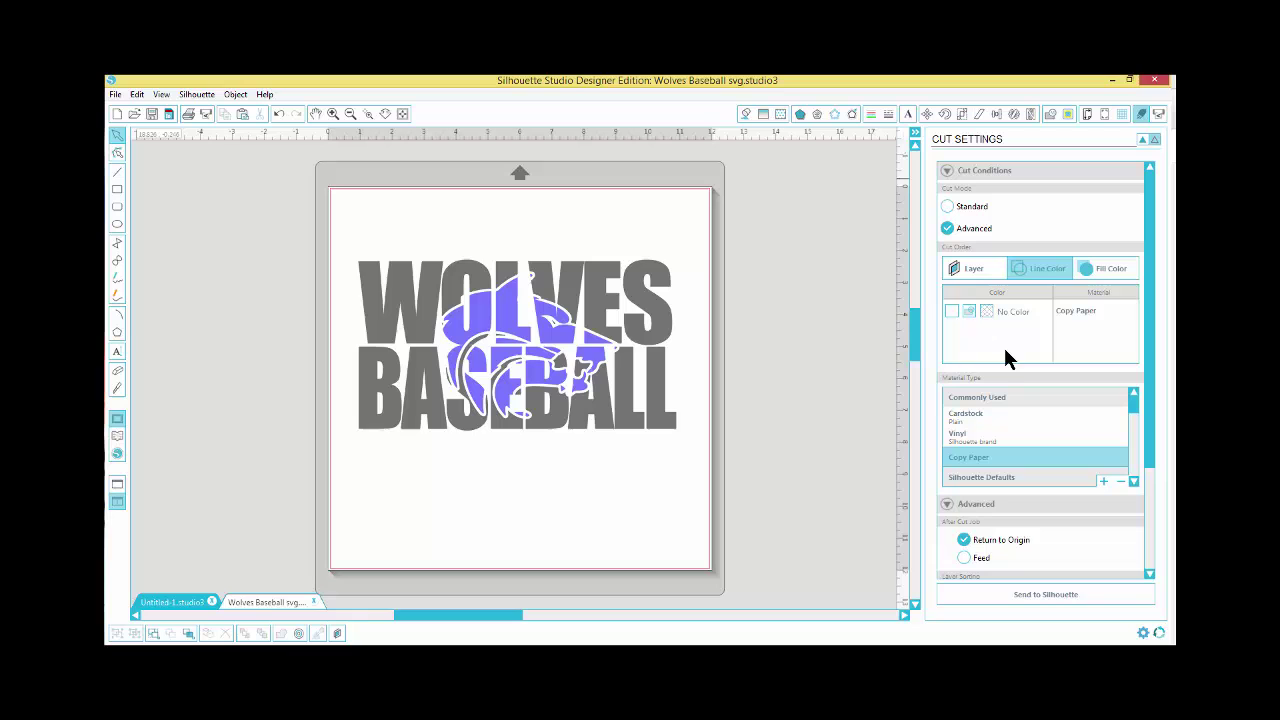
left_click(1103, 267)
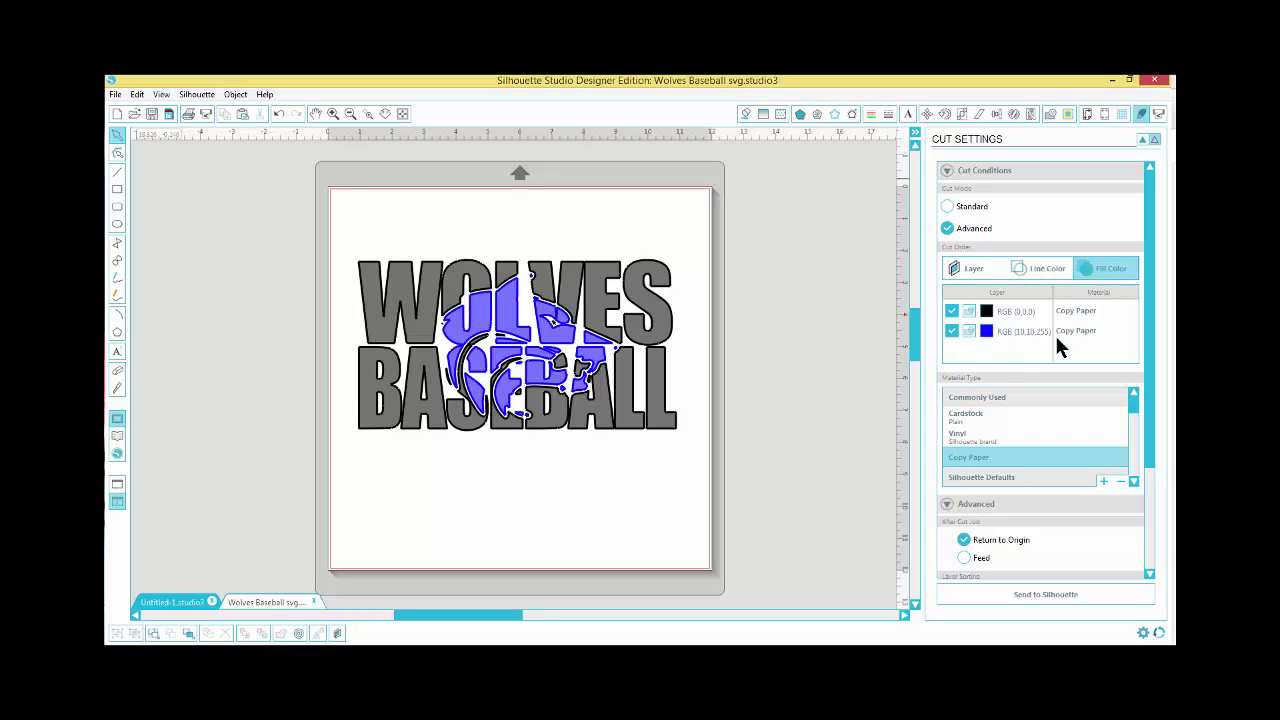
left_click(952, 331)
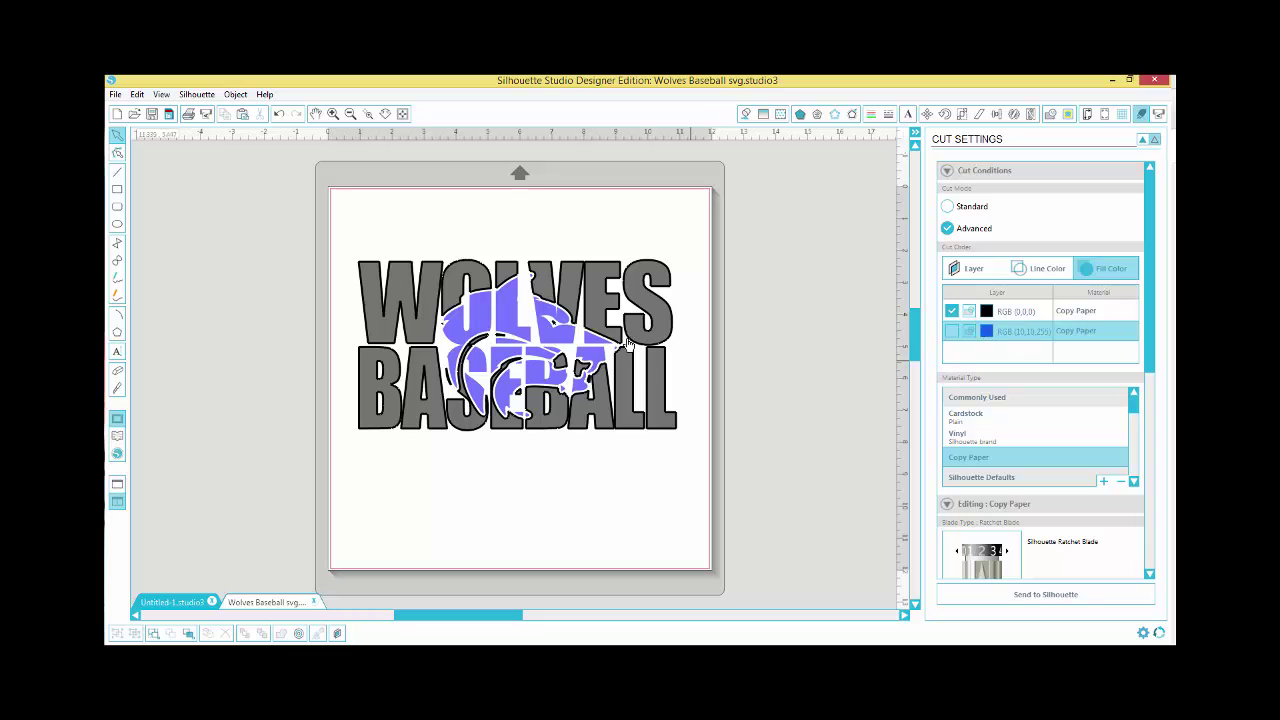
left_click(952, 311)
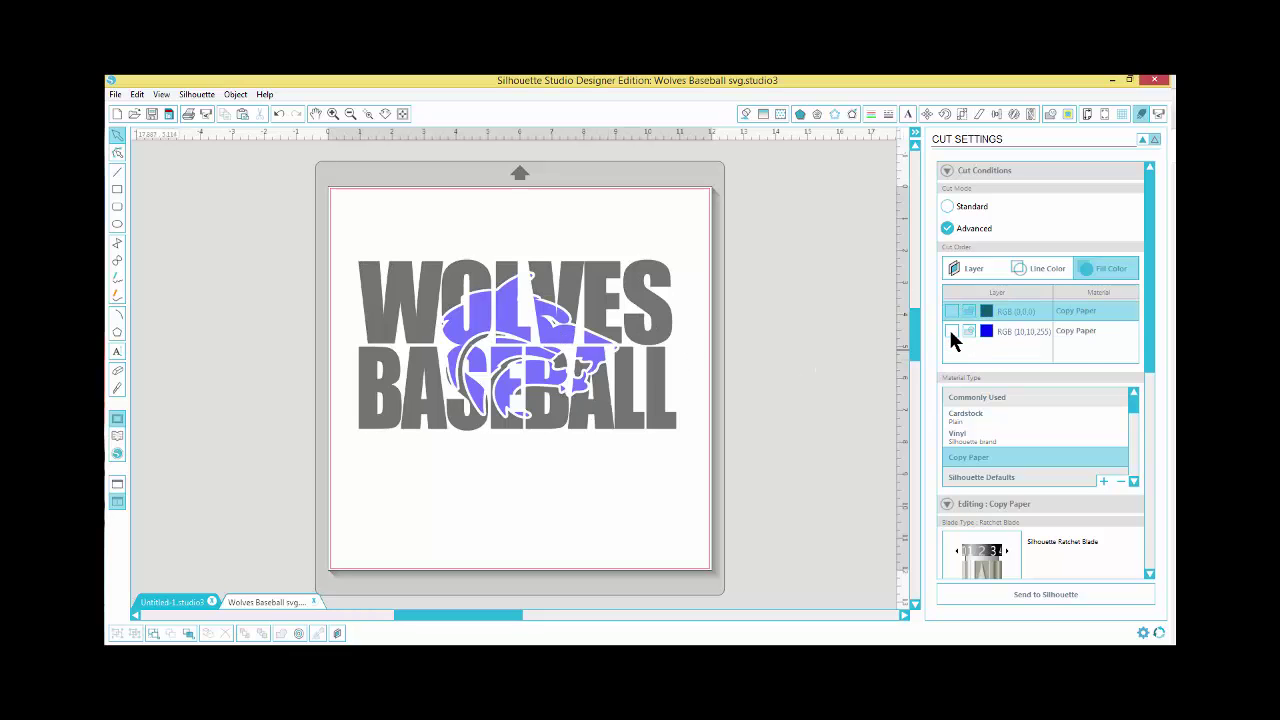
left_click(952, 331)
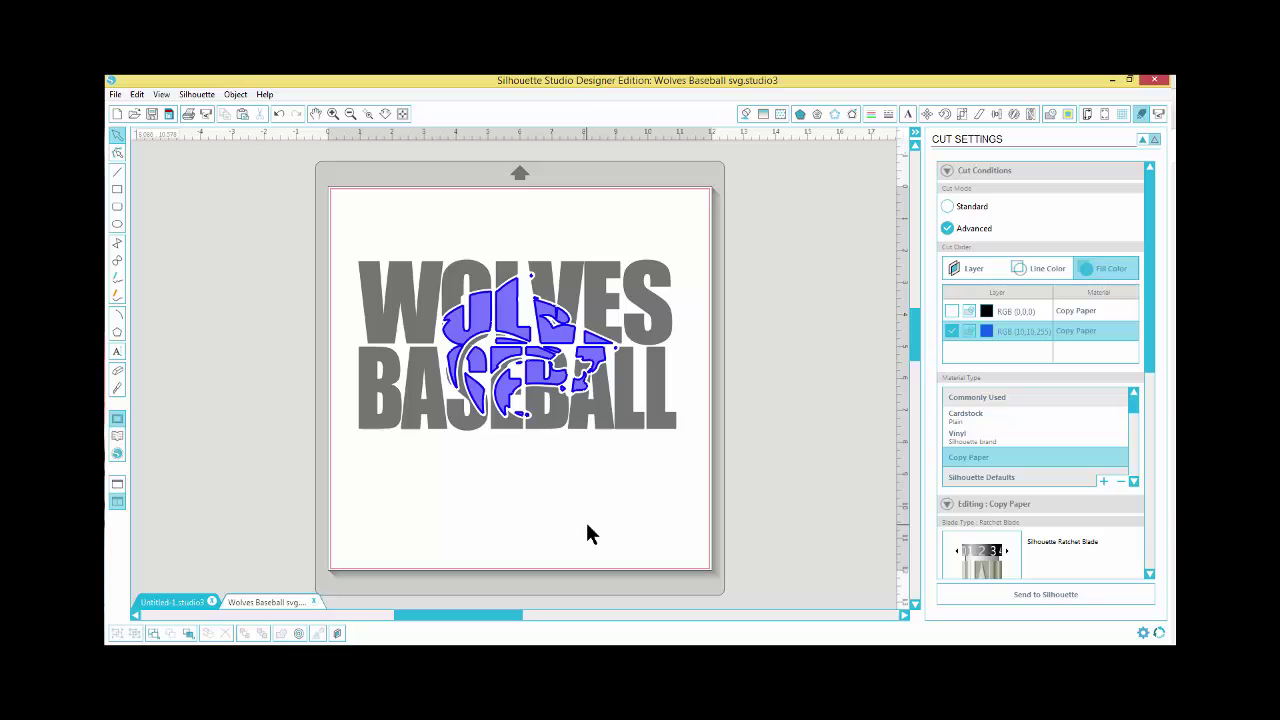
left_click(952, 311)
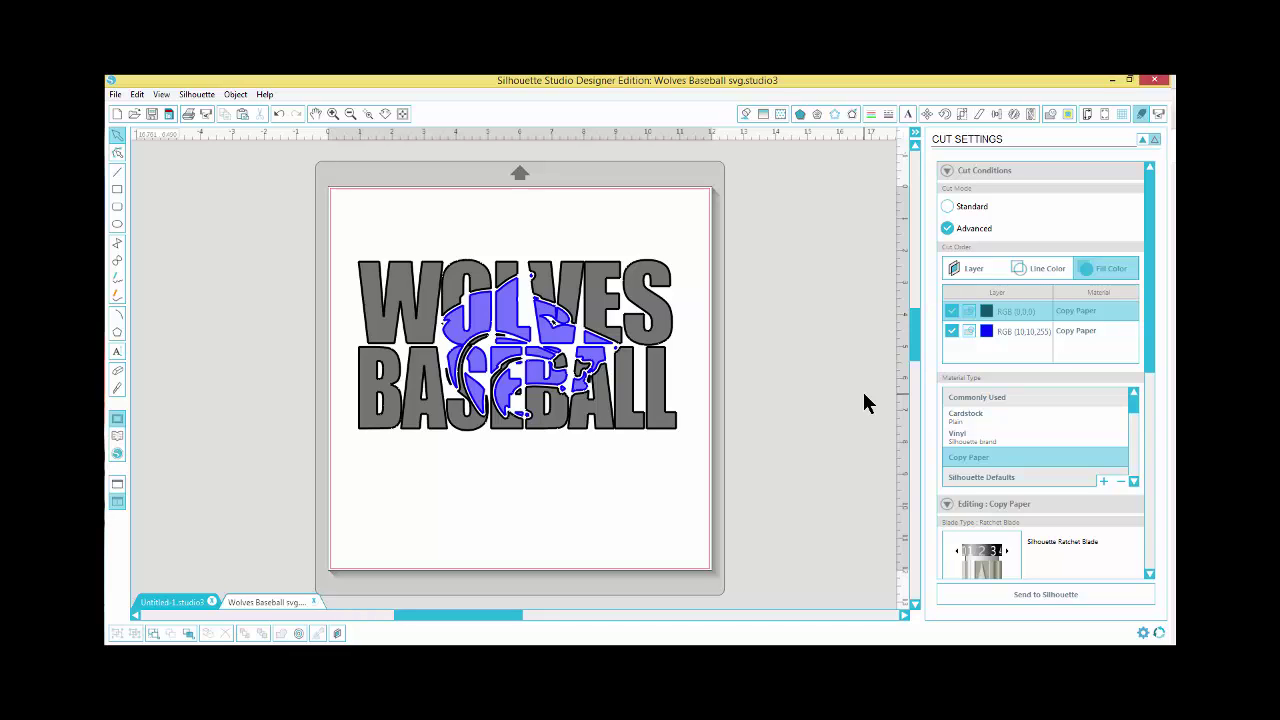
Step: Bring up the Fill Color panel from the top toolbar
left_click(747, 117)
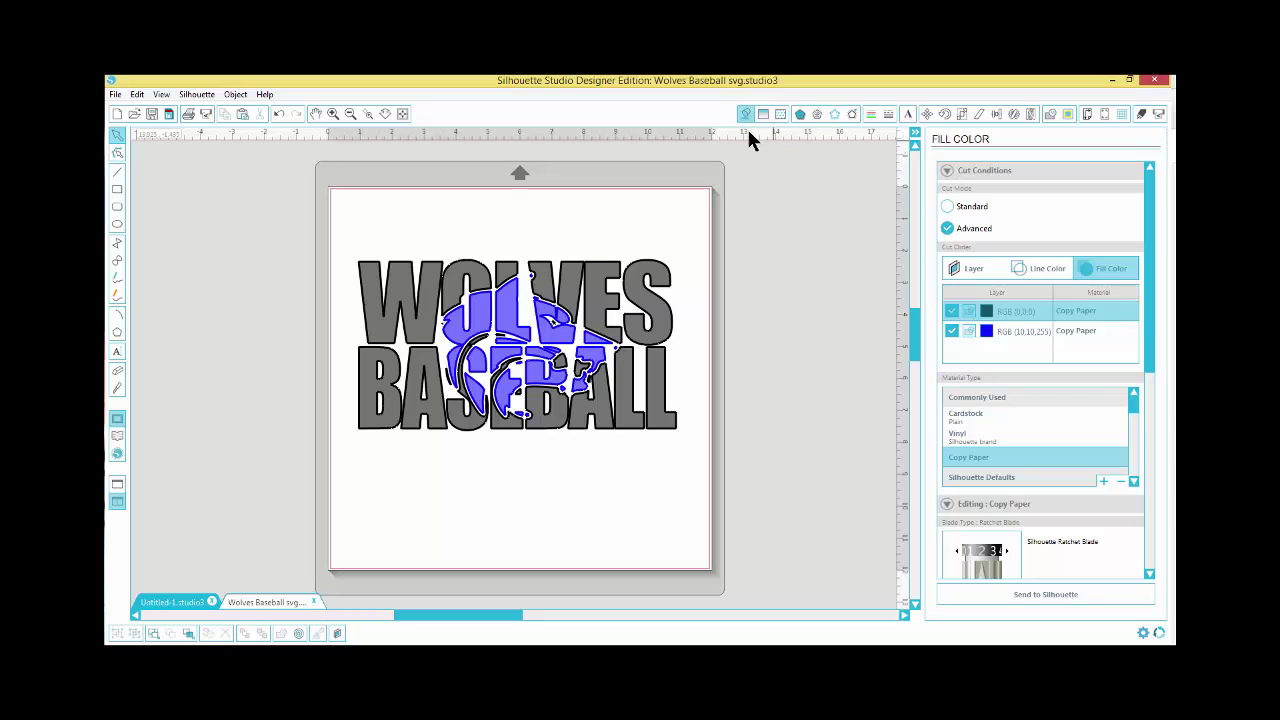